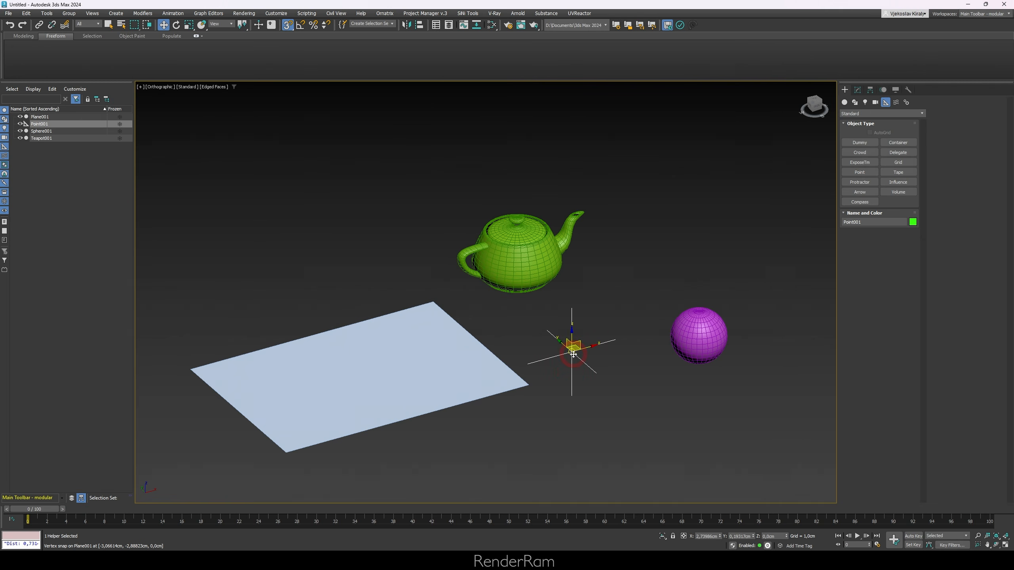
# Step: Move the point helper with 3D vertex snapping onto the plane's nearest corner on the sphere side
pyautogui.moveTo(572, 353); pyautogui.dragTo(544, 372)
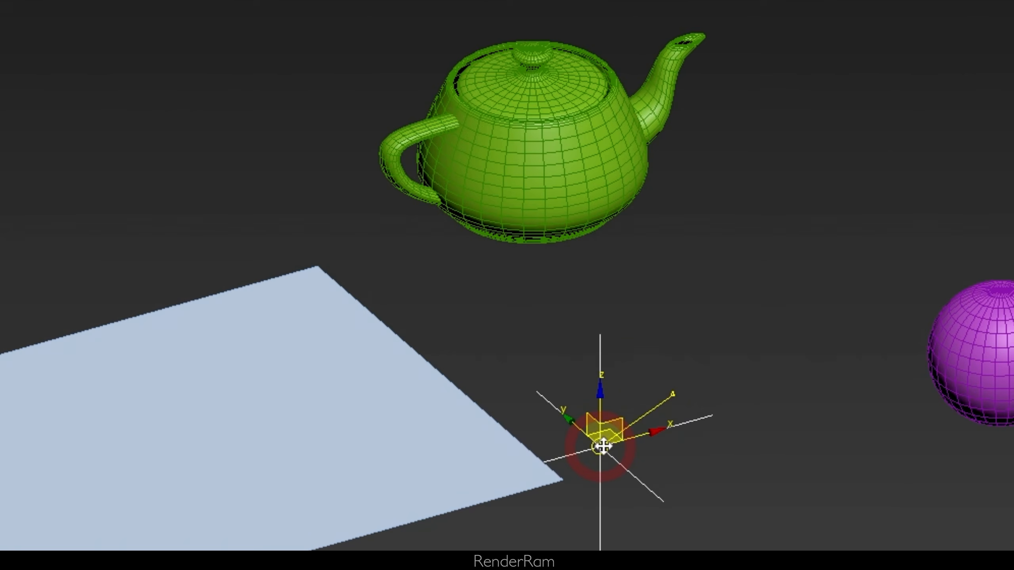
pyautogui.moveTo(603, 447)
pyautogui.mouseDown()
pyautogui.moveTo(631, 420)
pyautogui.moveTo(566, 477)
pyautogui.moveTo(571, 494)
pyautogui.mouseUp()
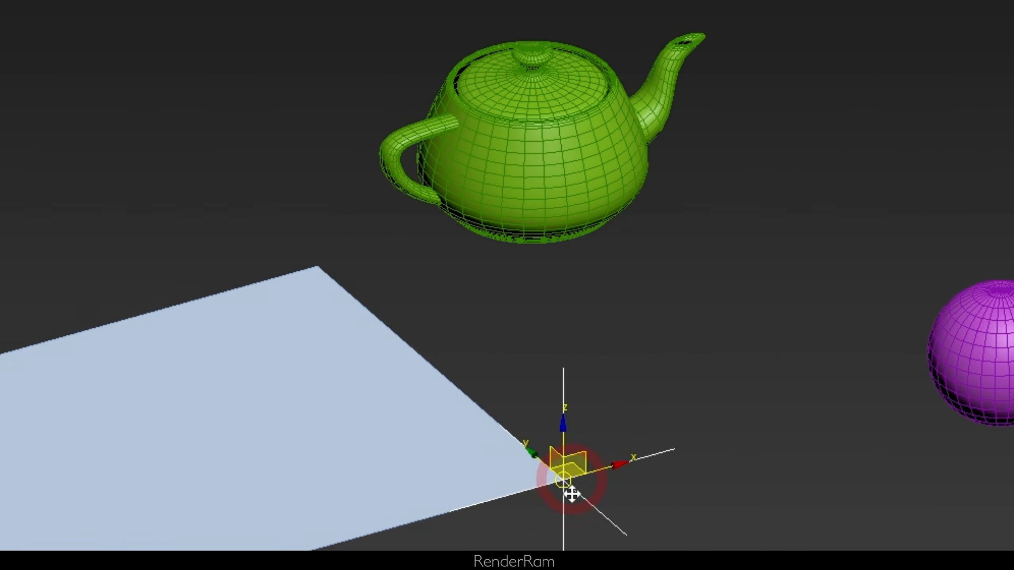
pyautogui.keyDown('alt'); pyautogui.moveTo(582, 508); pyautogui.dragTo(536, 469, button='middle'); pyautogui.keyUp('alt')
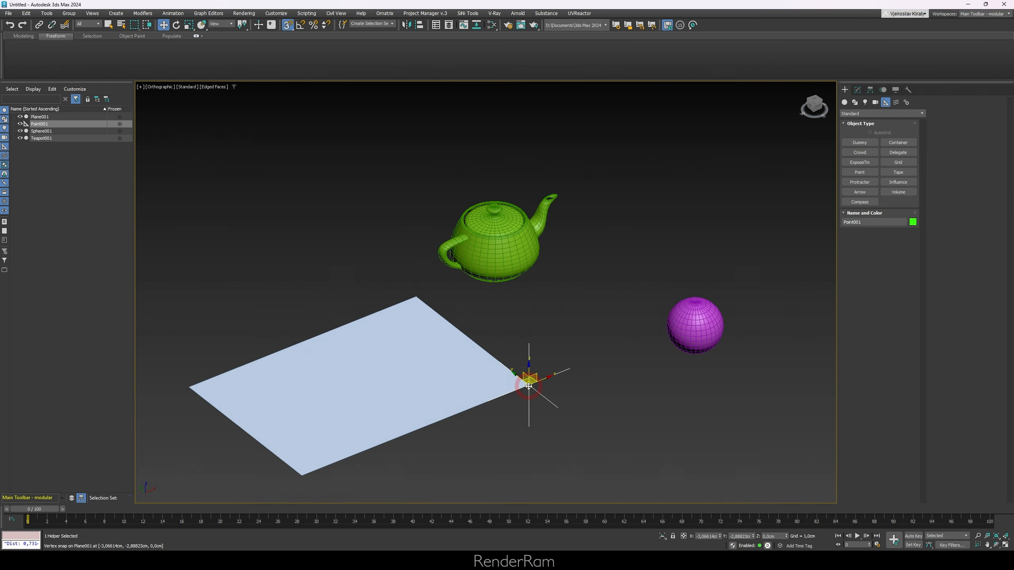
# Step: Clone the point helper as a copy named Point002 and snap it to the plane's far corner
pyautogui.rightClick(528, 387)
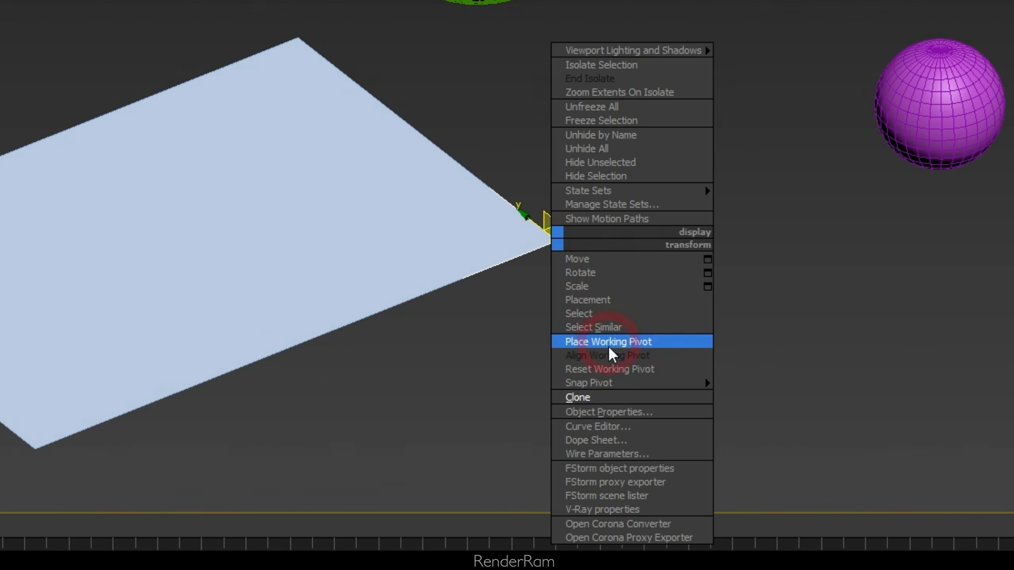
pyautogui.click(584, 394)
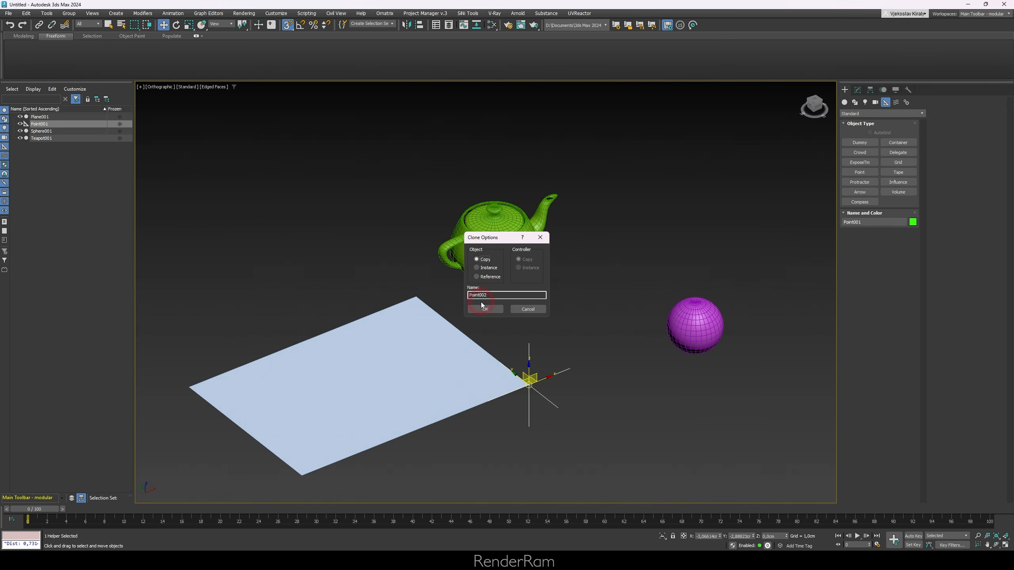
pyautogui.click(484, 309)
pyautogui.moveTo(525, 383)
pyautogui.mouseDown()
pyautogui.moveTo(475, 308)
pyautogui.moveTo(420, 292)
pyautogui.mouseUp()
pyautogui.moveTo(462, 313)
pyautogui.keyDown('alt'); pyautogui.mouseDown(button='middle')
pyautogui.moveTo(379, 293)
pyautogui.moveTo(395, 283)
pyautogui.moveTo(440, 325)
pyautogui.moveTo(460, 320)
pyautogui.mouseUp(button='middle'); pyautogui.keyUp('alt')
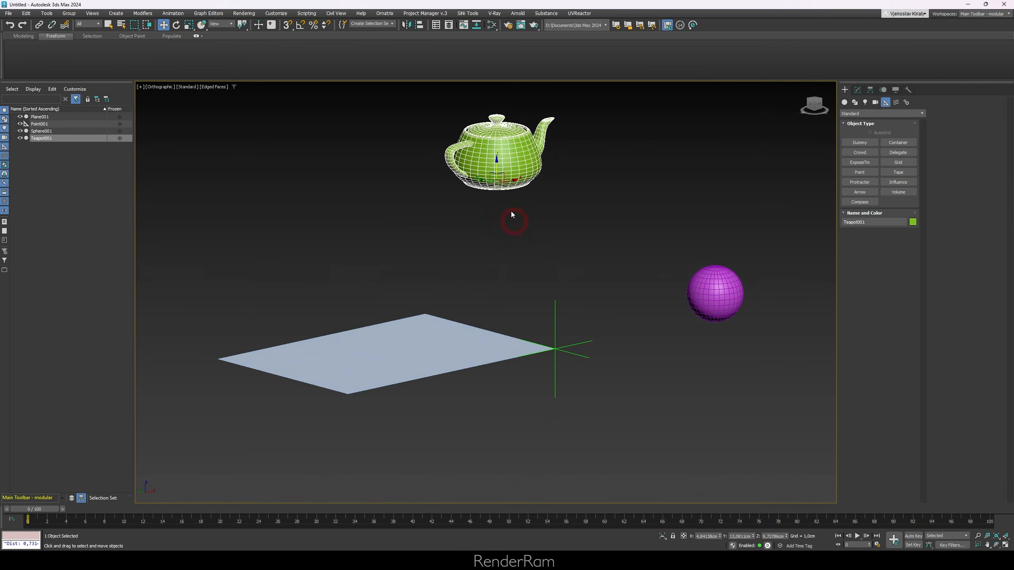
# Step: Toggle 3D snapping off and on to compare its two states
pyautogui.moveTo(499, 159); pyautogui.dragTo(499, 203, button='middle')
pyautogui.keyDown('alt'); pyautogui.moveTo(532, 262); pyautogui.dragTo(511, 293, button='middle'); pyautogui.keyUp('alt')
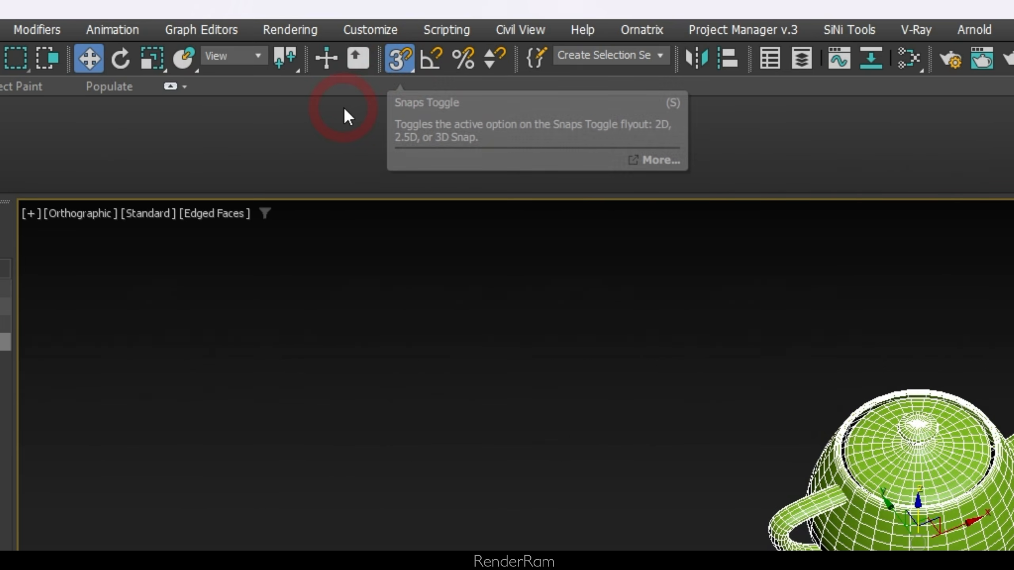
pyautogui.press('s')
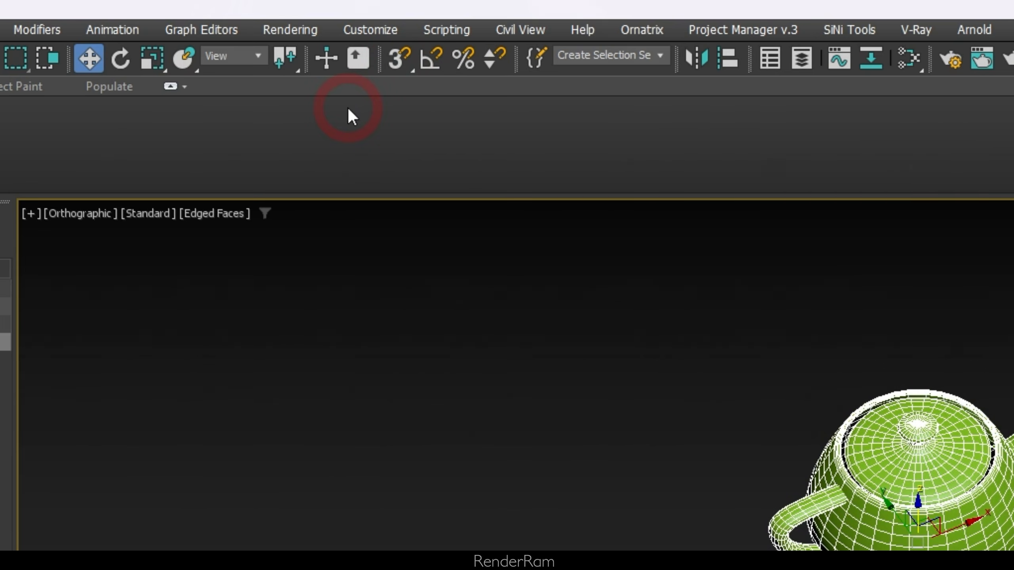
pyautogui.press('s')
pyautogui.press('s')
pyautogui.press('s')
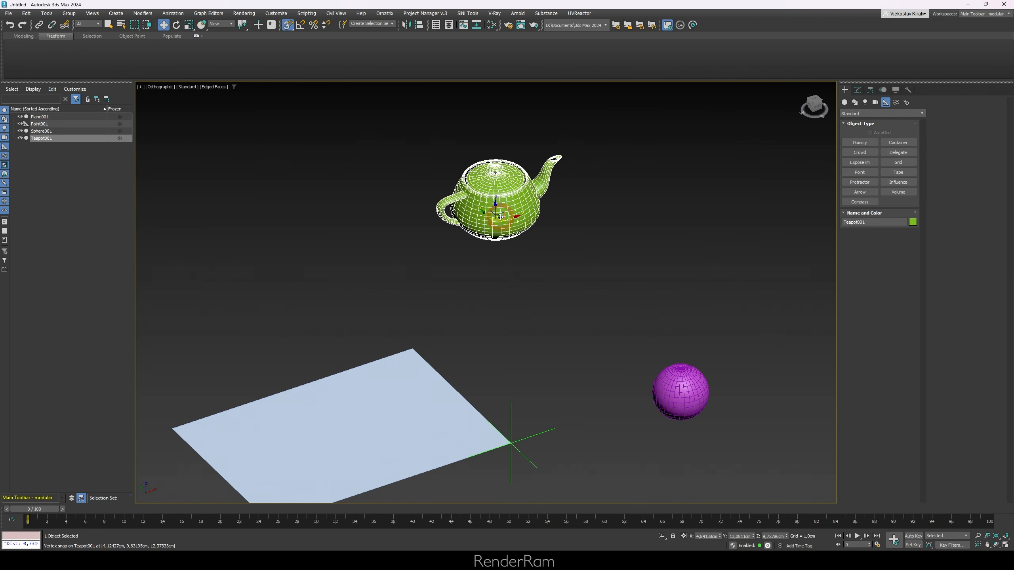
# Step: Move the teapot along the X axis, snapping it in line with the plane's far corner, and check the alignment from above
pyautogui.scroll(5, 504, 222)
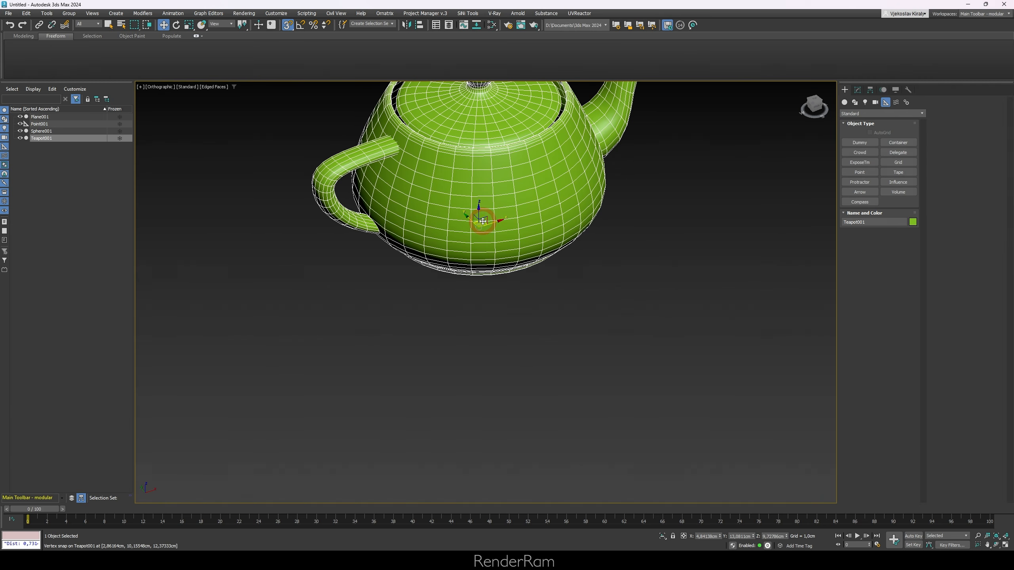
pyautogui.scroll(-5, 492, 215)
pyautogui.scroll(2, 508, 168)
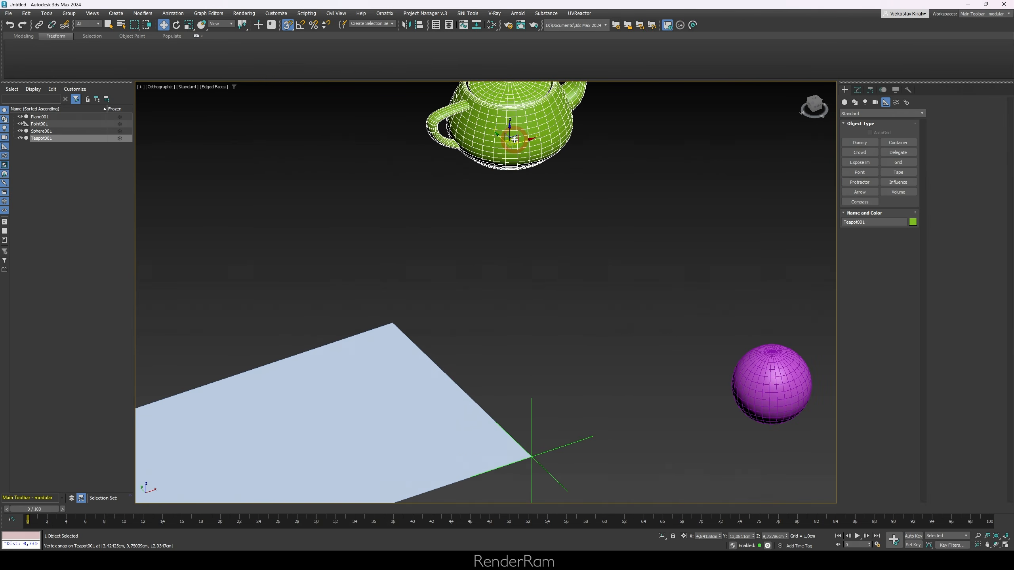
pyautogui.moveTo(514, 140); pyautogui.dragTo(397, 320)
pyautogui.keyDown('alt'); pyautogui.moveTo(465, 196); pyautogui.dragTo(440, 240, button='middle'); pyautogui.keyUp('alt')
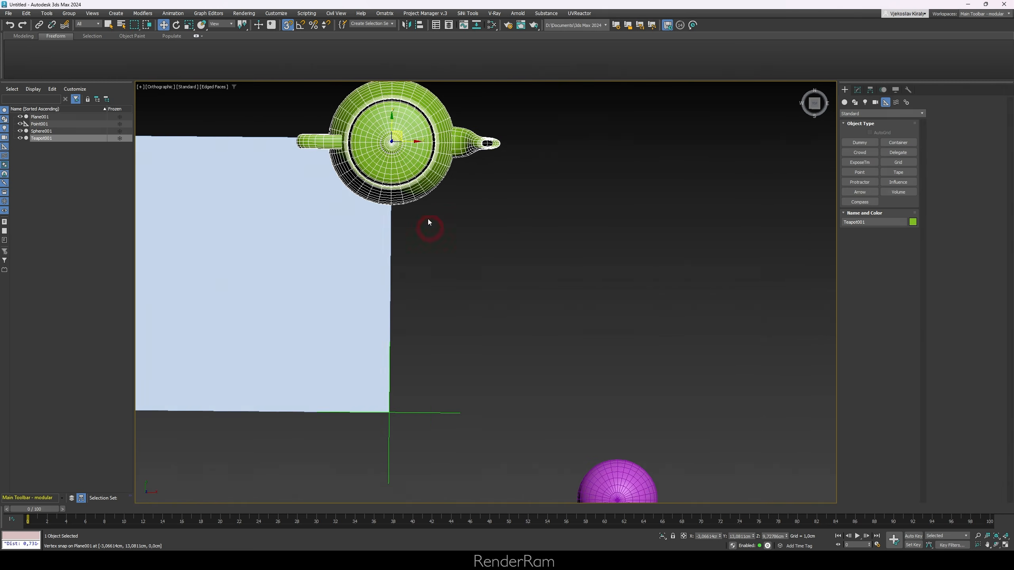
pyautogui.moveTo(400, 168); pyautogui.dragTo(498, 154, button='middle')
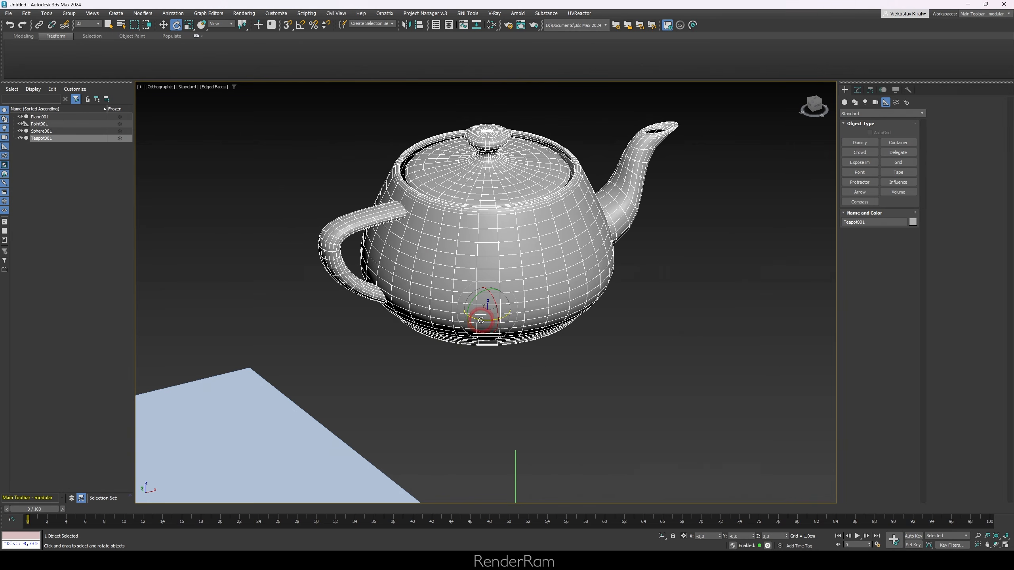
# Step: Rotate the teapot about its vertical axis, first freely and again with Angle Snap enabled
pyautogui.moveTo(480, 321); pyautogui.dragTo(494, 323)
pyautogui.moveTo(475, 380); pyautogui.dragTo(484, 383)
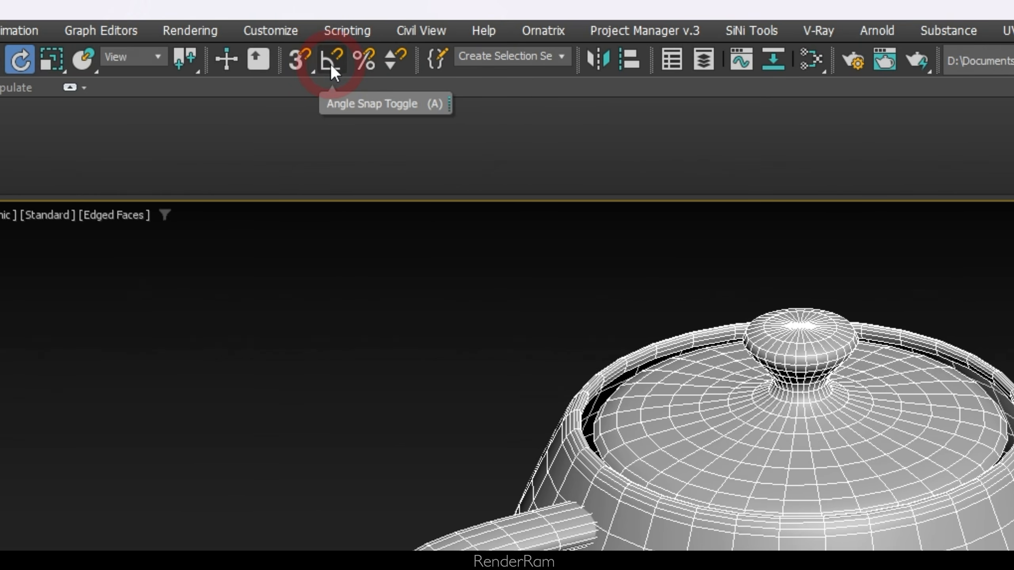
pyautogui.press('a')
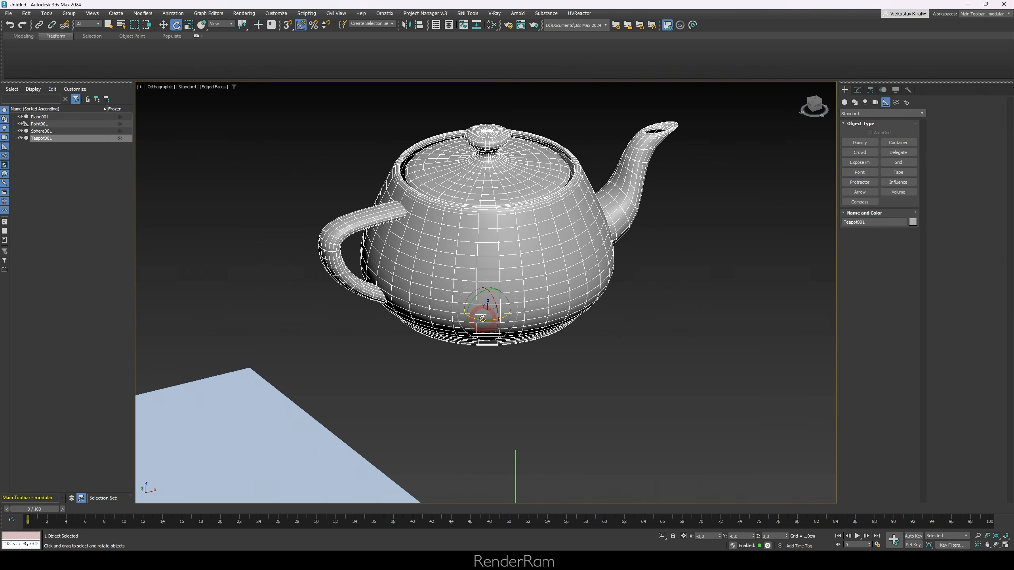
pyautogui.moveTo(482, 319); pyautogui.dragTo(484, 318)
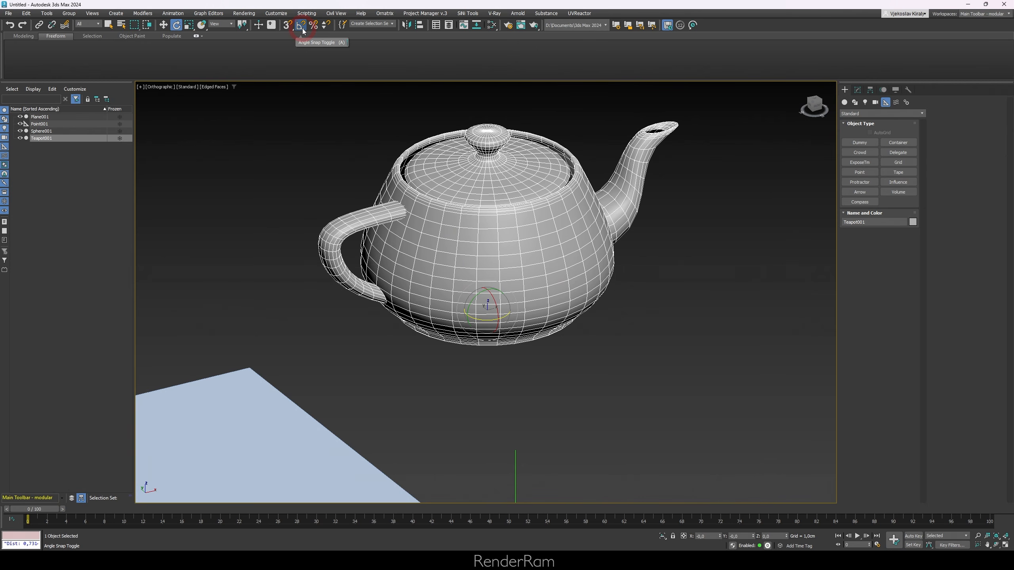
# Step: Check the angle increment in the Grid and Snap Settings and rotate the teapot with Angle Snap about its vertical axis
pyautogui.rightClick(302, 27)
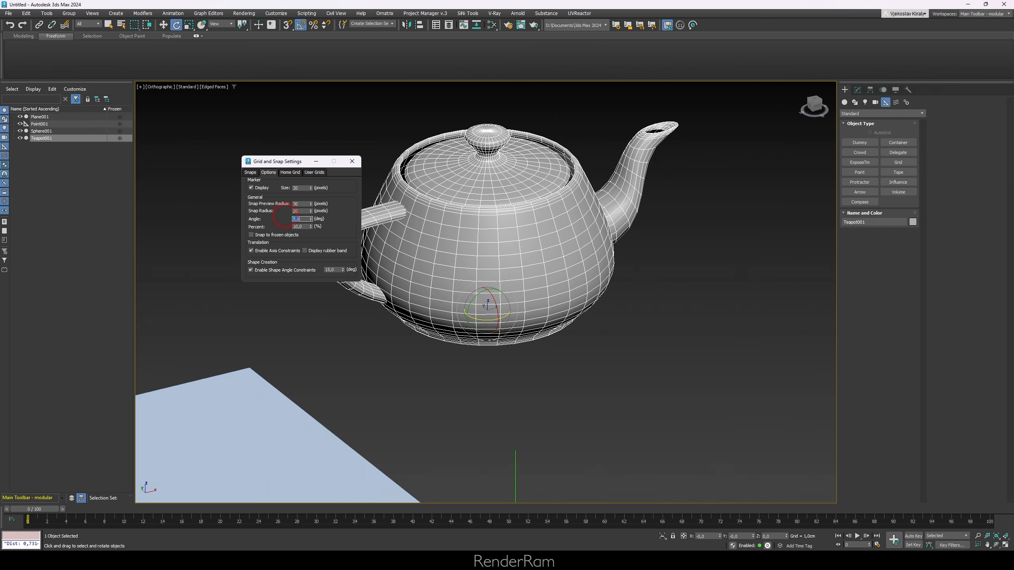
pyautogui.click(351, 161)
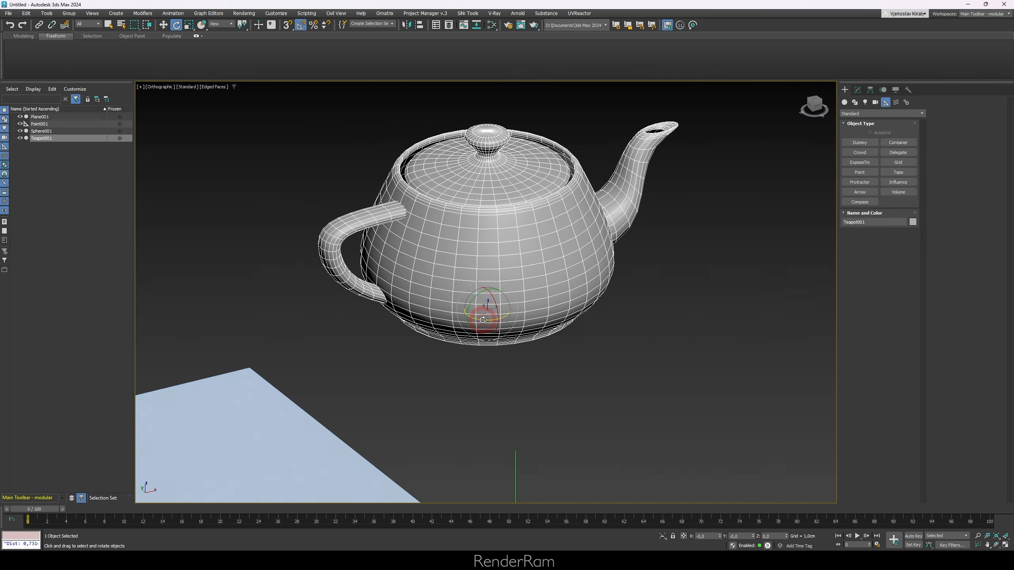
pyautogui.moveTo(483, 320); pyautogui.dragTo(492, 324)
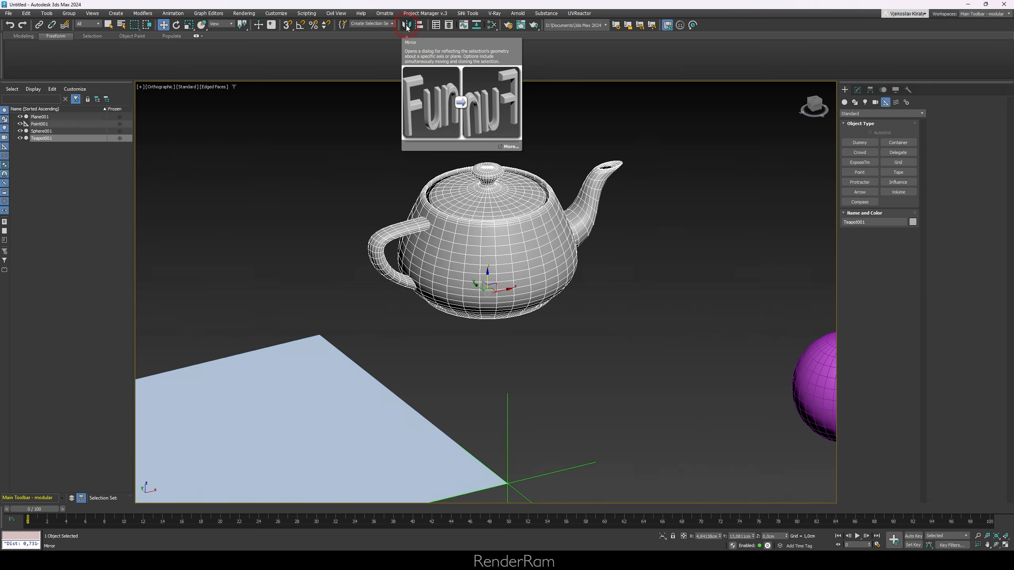
# Step: Preview mirroring the teapot without a clone about the X, Y, Z, XY, YZ and ZX axes
pyautogui.click(406, 25)
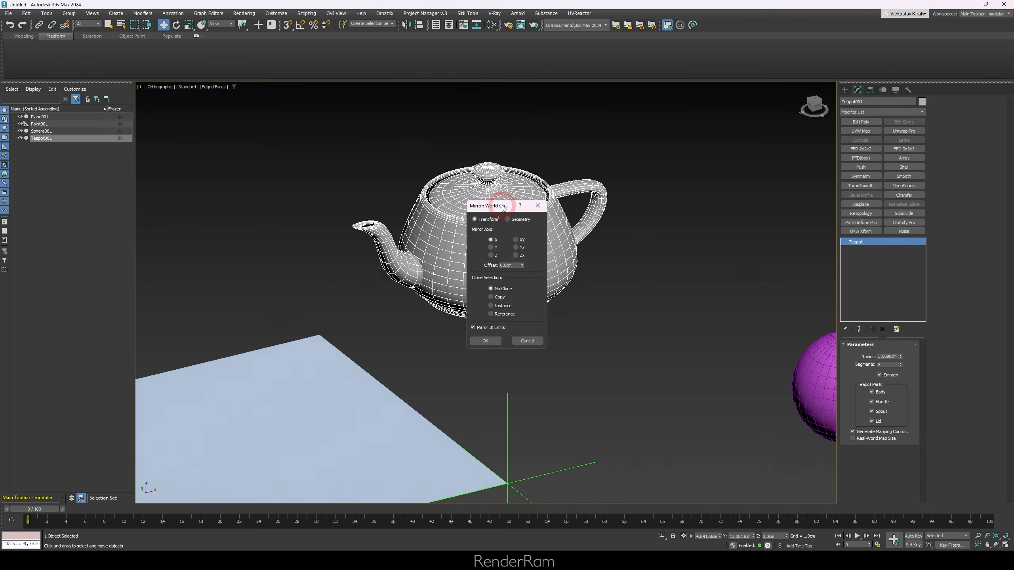
pyautogui.moveTo(502, 207); pyautogui.dragTo(598, 204)
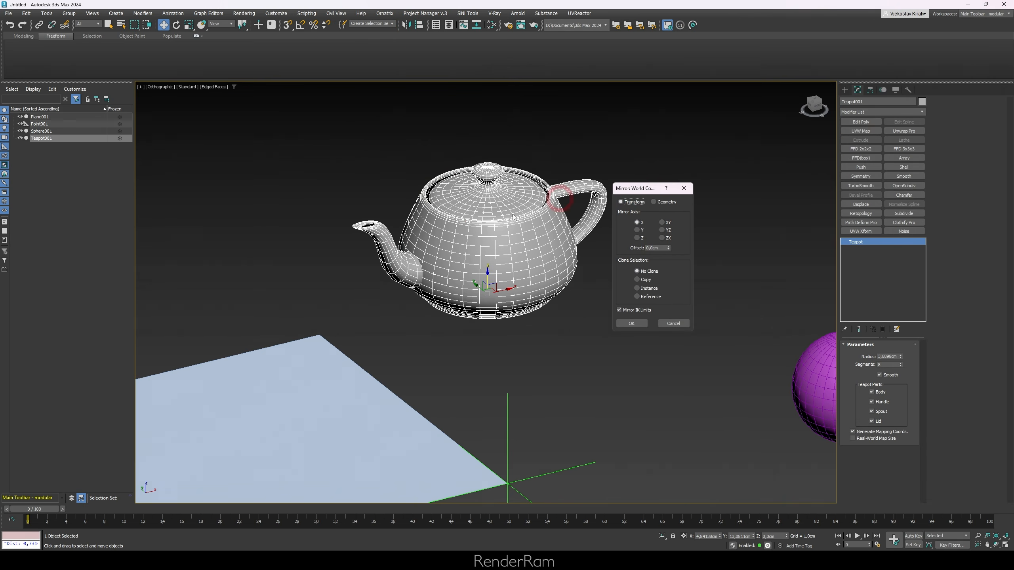
pyautogui.click(638, 230)
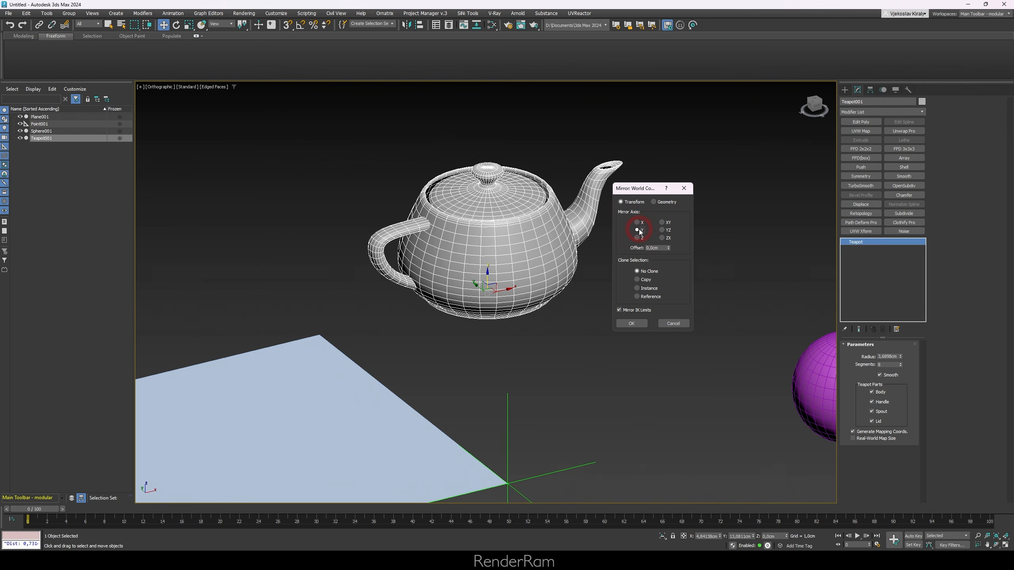
pyautogui.click(638, 238)
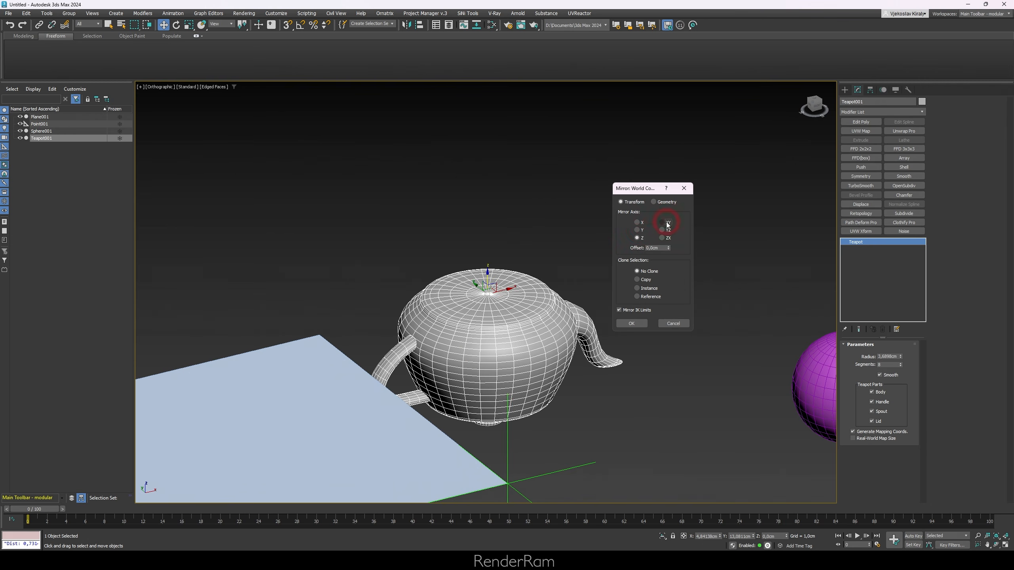
pyautogui.click(667, 223)
pyautogui.click(668, 230)
pyautogui.click(669, 238)
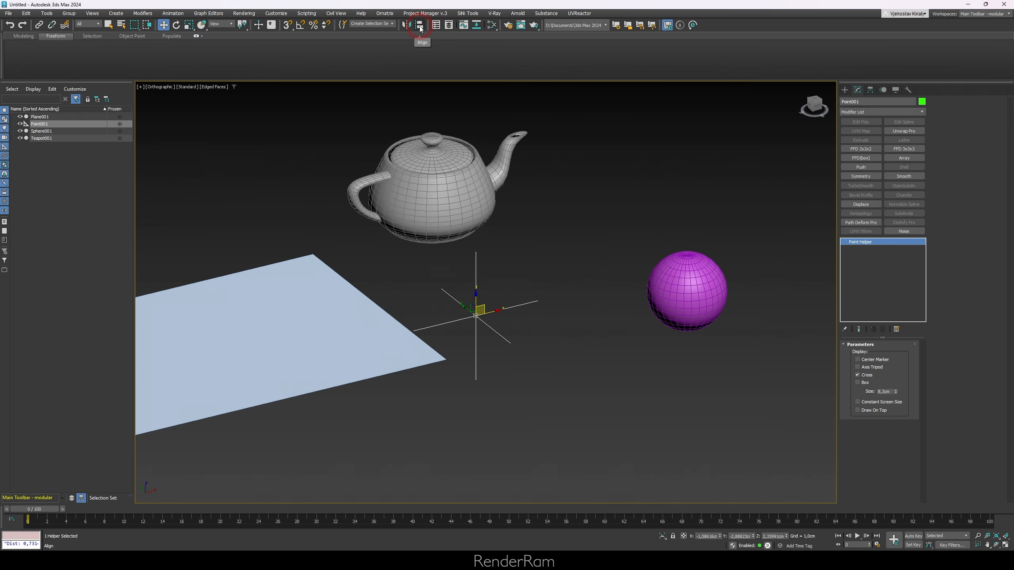
# Step: Align the point helper to the sphere in X, Y and Z position, matching center to center, and inspect it up close
pyautogui.click(420, 26)
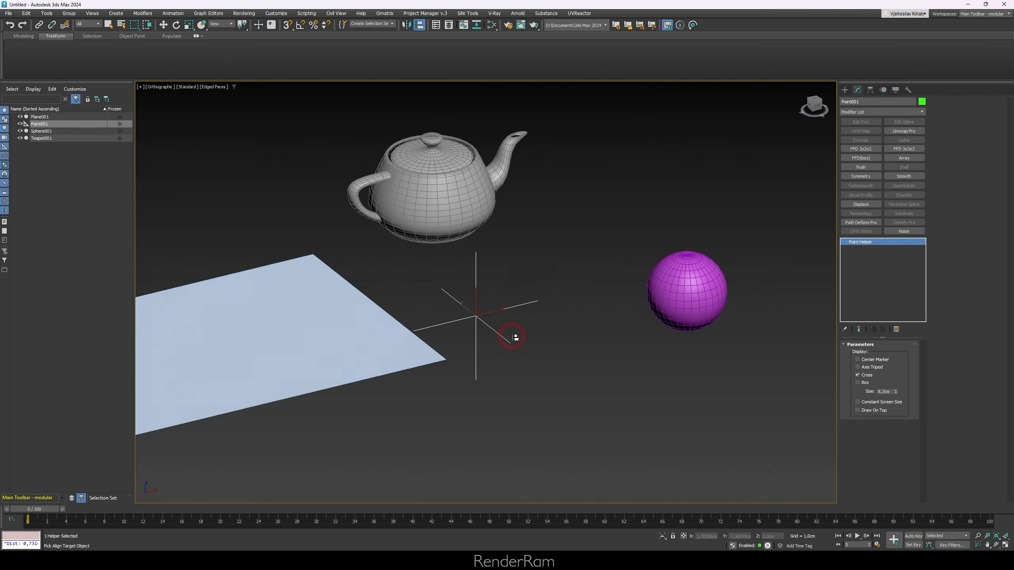
pyautogui.click(686, 294)
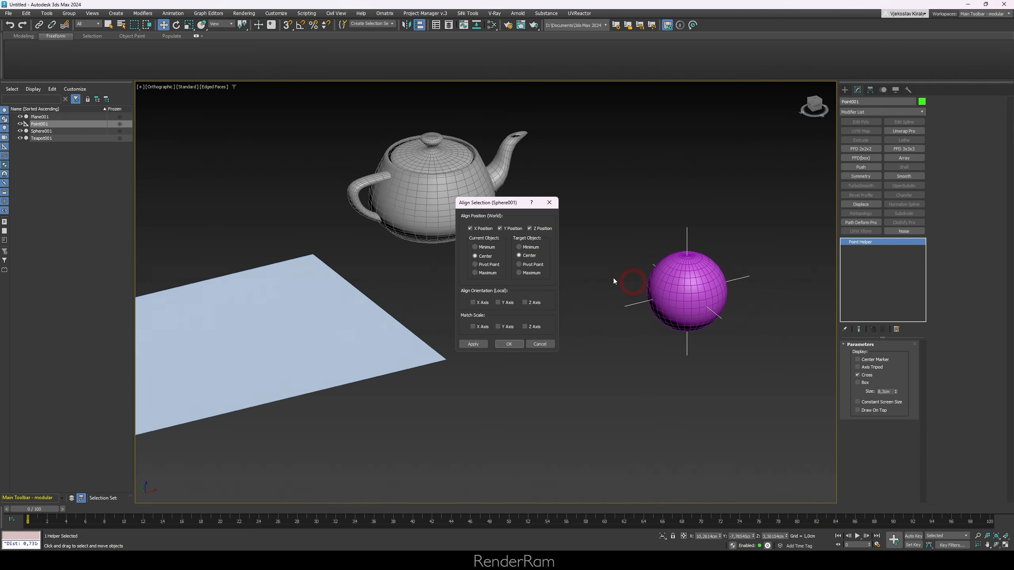
pyautogui.moveTo(495, 211); pyautogui.dragTo(482, 211)
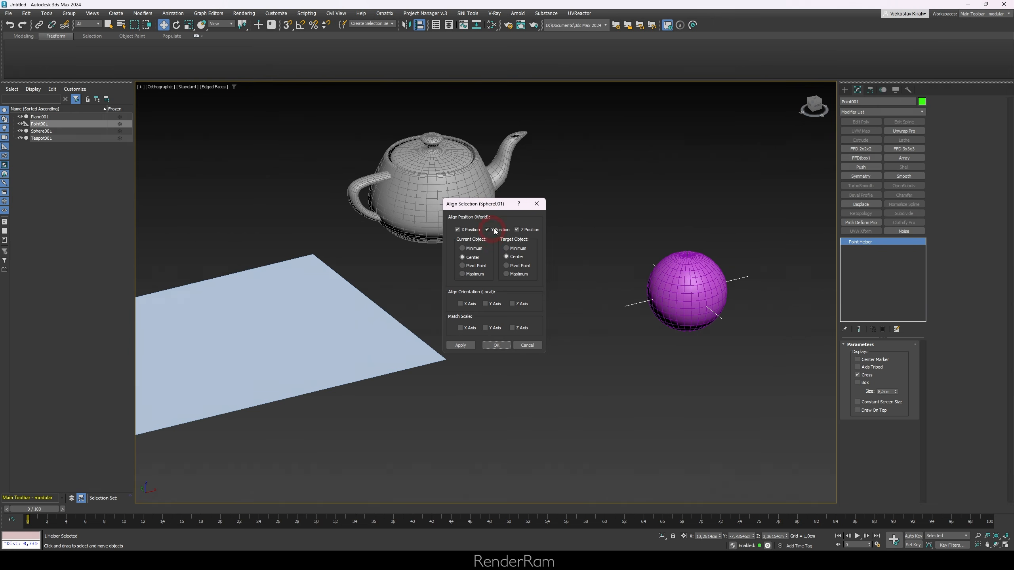
pyautogui.click(496, 345)
pyautogui.press('z')
pyautogui.press('F3')
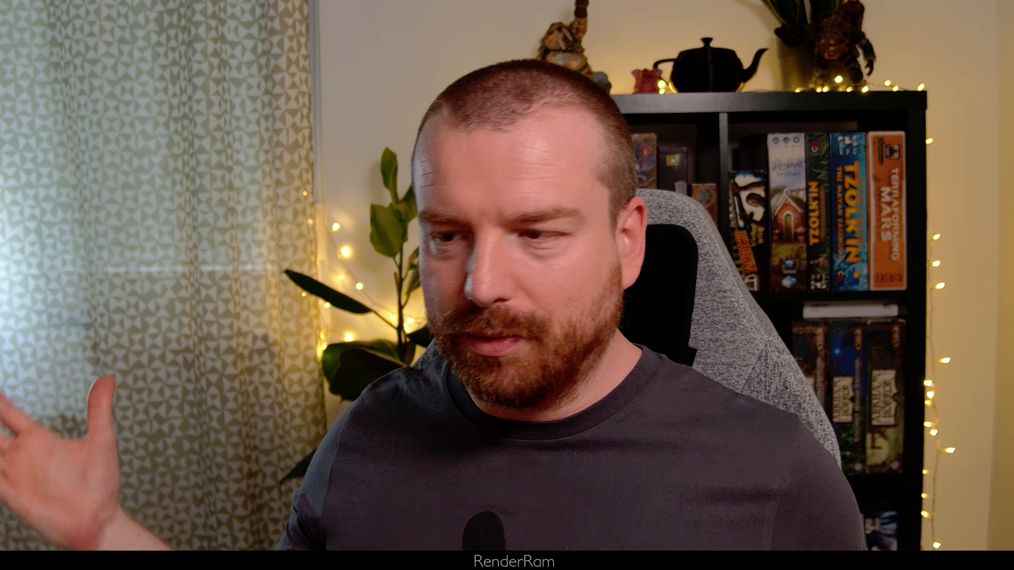
# Step: Examine the transform center options, including Use Pivot Point Center and Use Selection Center
pyautogui.click(295, 45)
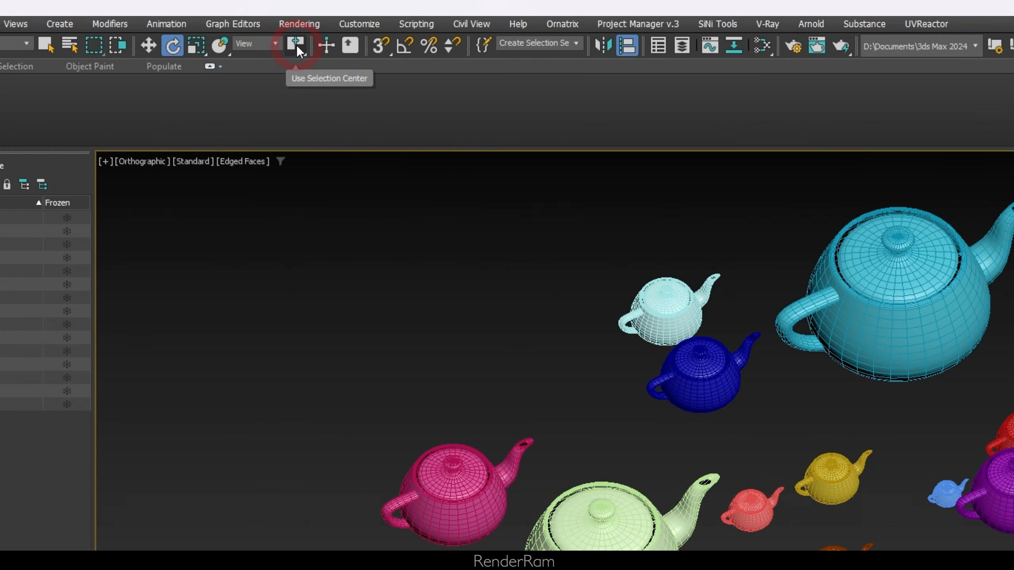
pyautogui.click(297, 48)
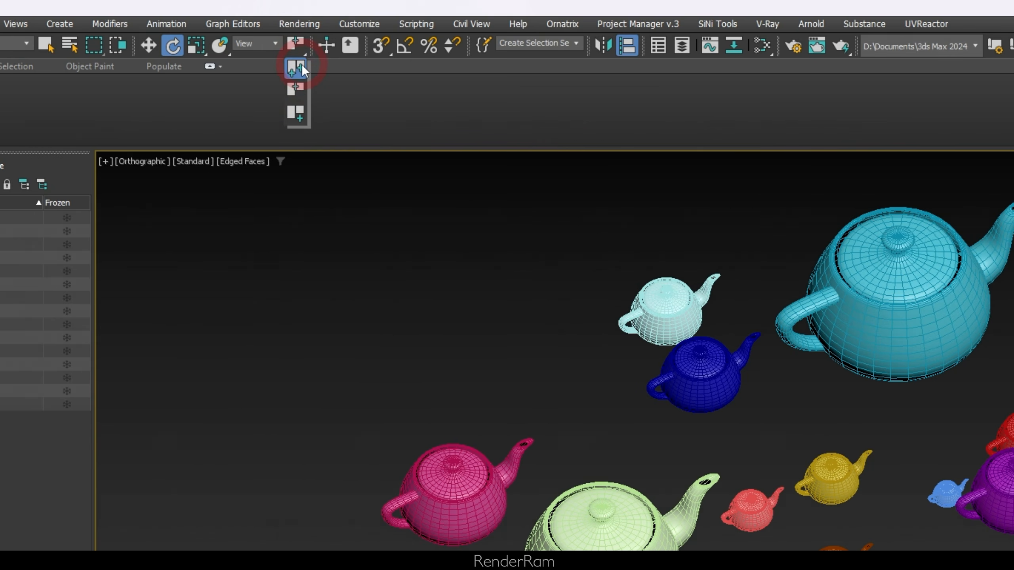
pyautogui.moveTo(300, 70)
pyautogui.mouseDown()
pyautogui.moveTo(299, 90)
pyautogui.moveTo(300, 71)
pyautogui.mouseUp()
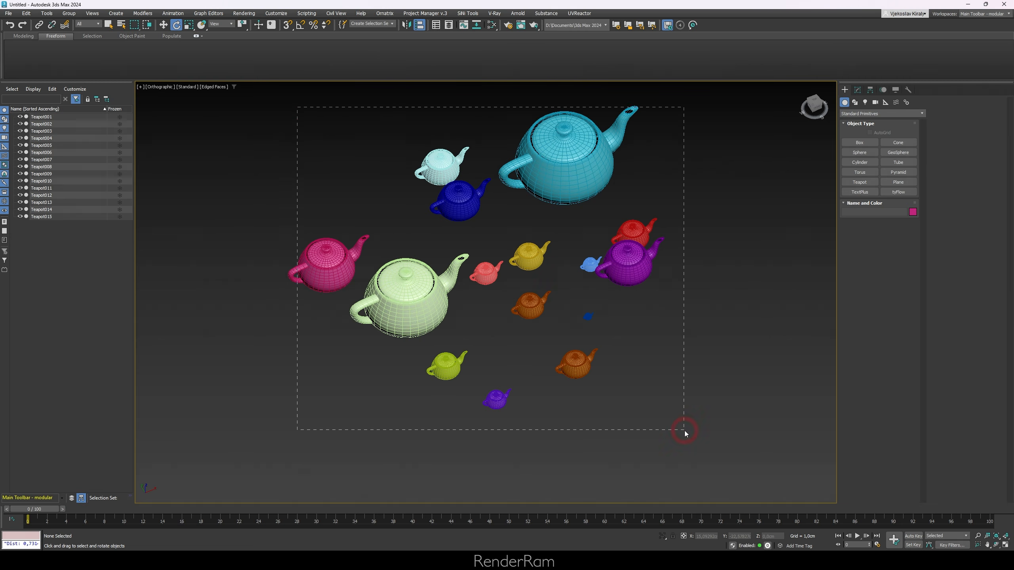
# Step: Select all the teapots and rotate them around their common selection center, and again around their individual pivot points
pyautogui.moveTo(684, 431); pyautogui.dragTo(683, 430)
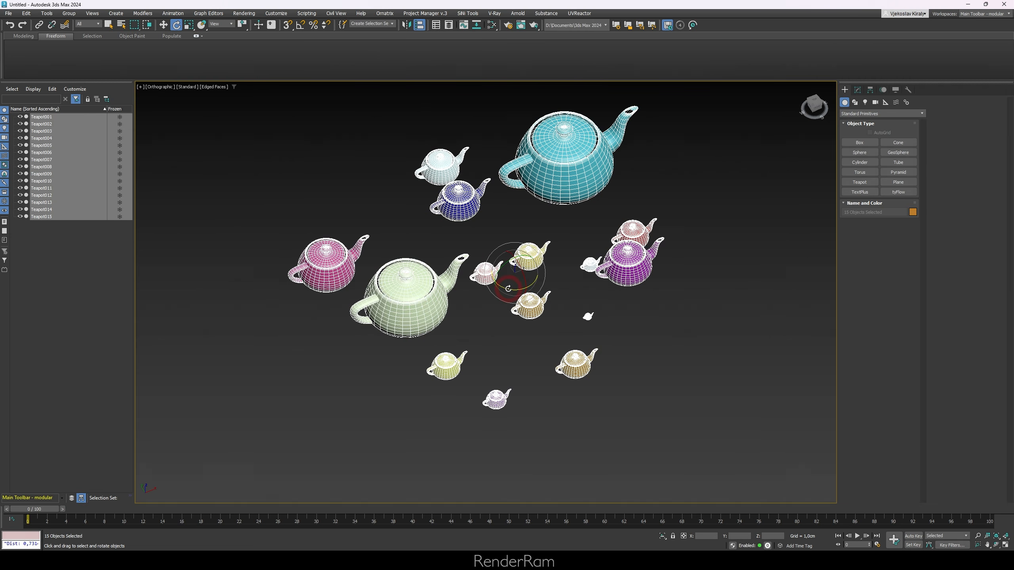
pyautogui.moveTo(508, 288); pyautogui.dragTo(622, 290)
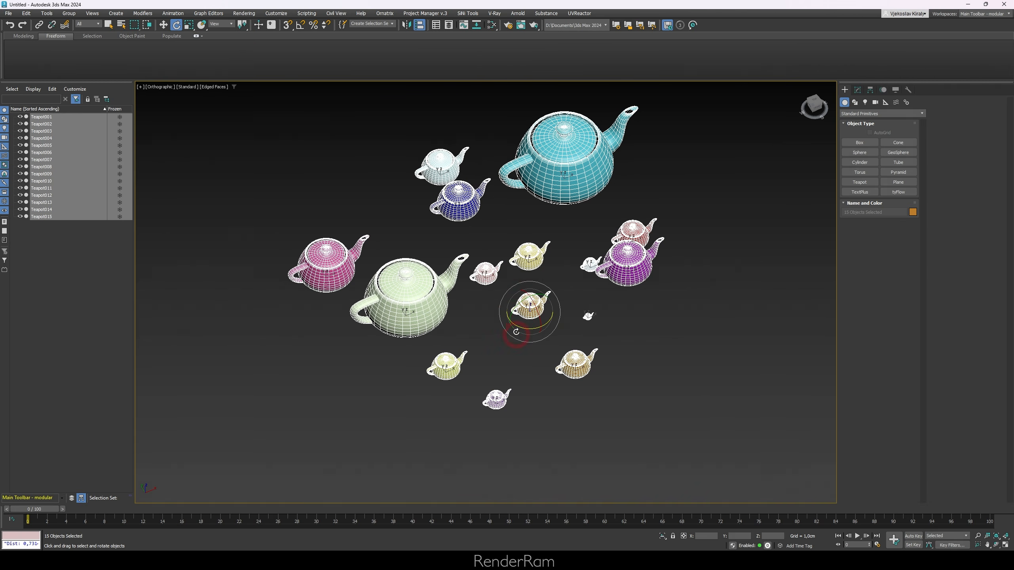
pyautogui.moveTo(521, 327); pyautogui.dragTo(655, 333)
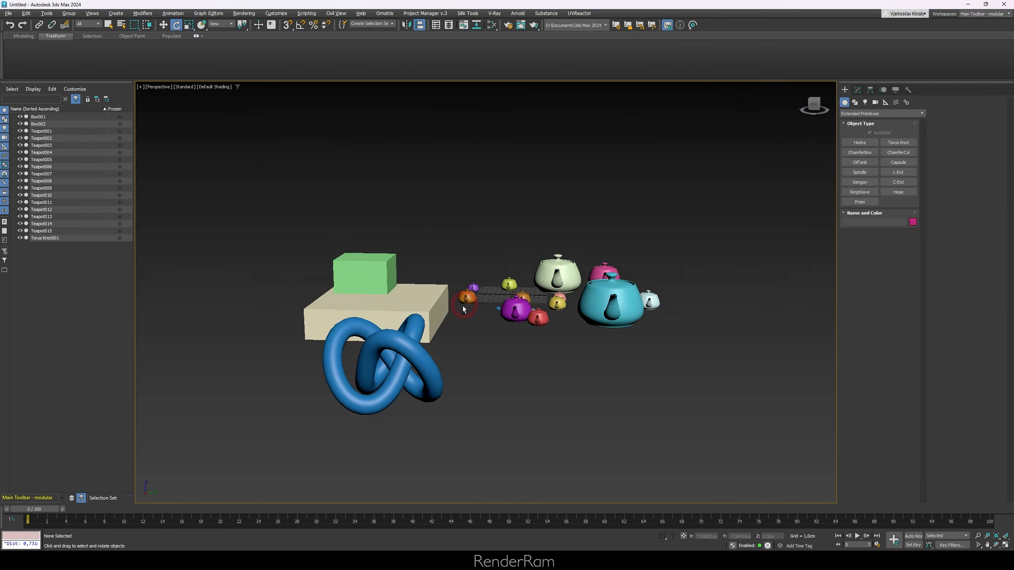
pyautogui.keyDown('alt'); pyautogui.moveTo(462, 306); pyautogui.dragTo(704, 271, button='middle'); pyautogui.keyUp('alt')
pyautogui.keyDown('alt'); pyautogui.moveTo(438, 303); pyautogui.dragTo(434, 223, button='middle'); pyautogui.keyUp('alt')
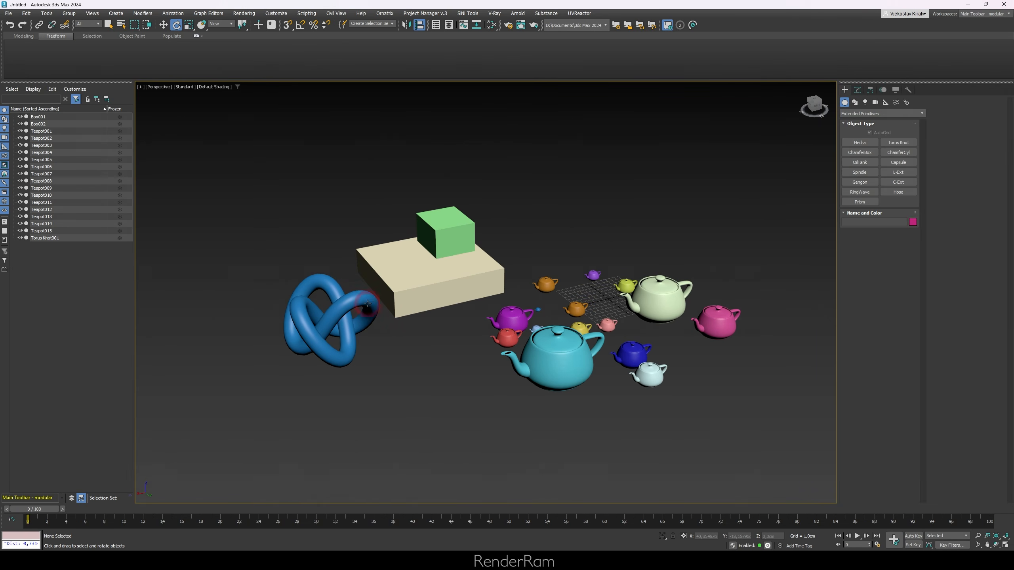
# Step: Use Select and Place to put the turquoise and purple teapots on the green box, the pale green one on the beige box and the yellow one on the torus knot
pyautogui.keyDown('alt'); pyautogui.moveTo(367, 304); pyautogui.dragTo(475, 331, button='middle'); pyautogui.keyUp('alt')
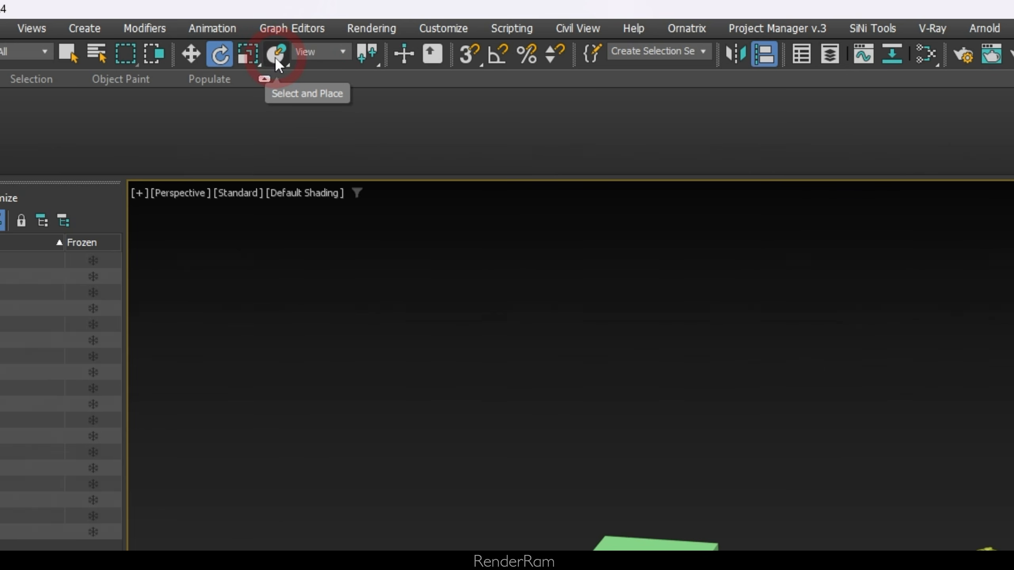
pyautogui.click(275, 56)
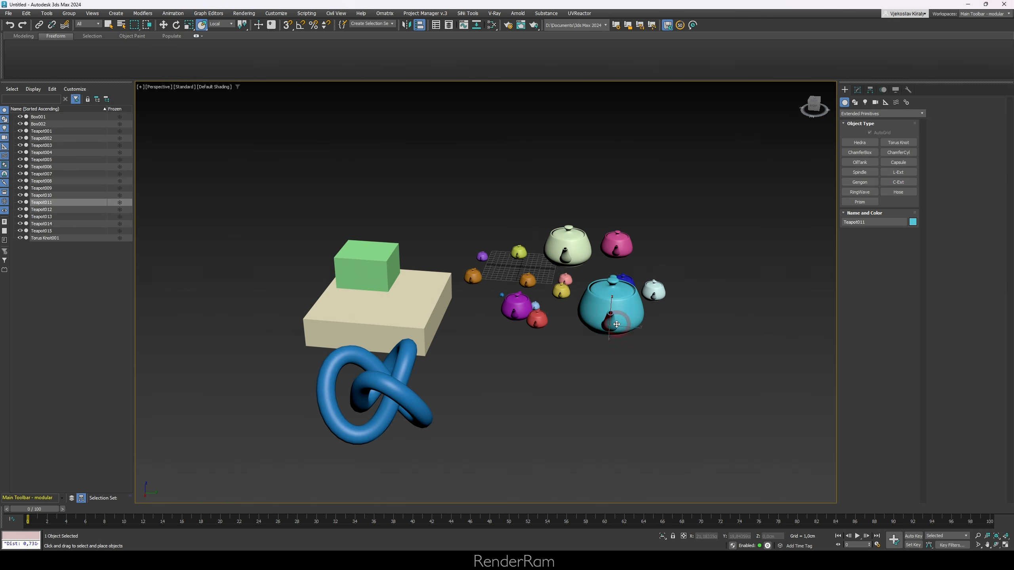
pyautogui.scroll(2, 617, 324)
pyautogui.moveTo(601, 328); pyautogui.dragTo(252, 216)
pyautogui.moveTo(551, 223); pyautogui.dragTo(364, 315)
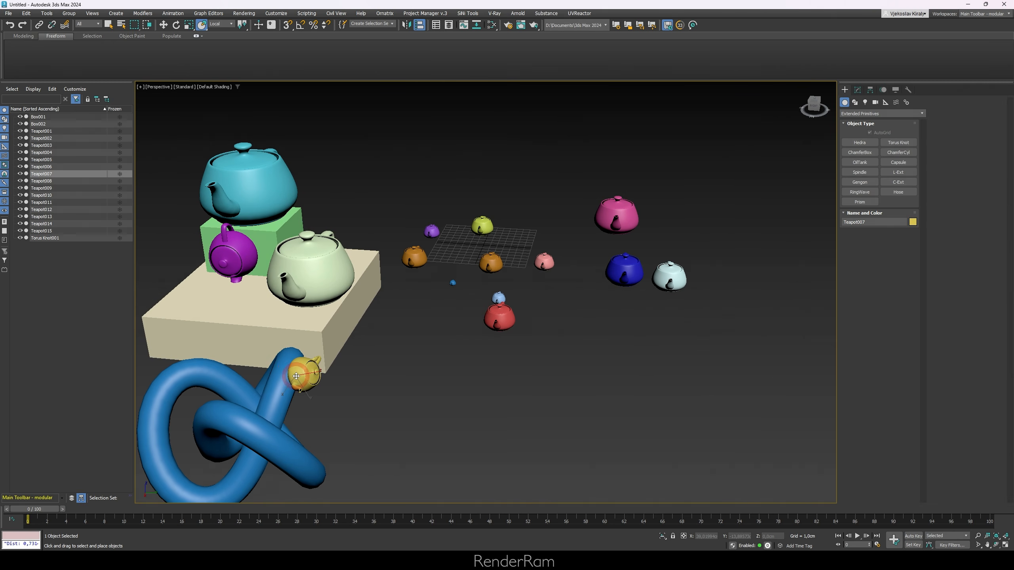
pyautogui.keyDown('alt'); pyautogui.moveTo(336, 342); pyautogui.dragTo(484, 311, button='middle'); pyautogui.keyUp('alt')
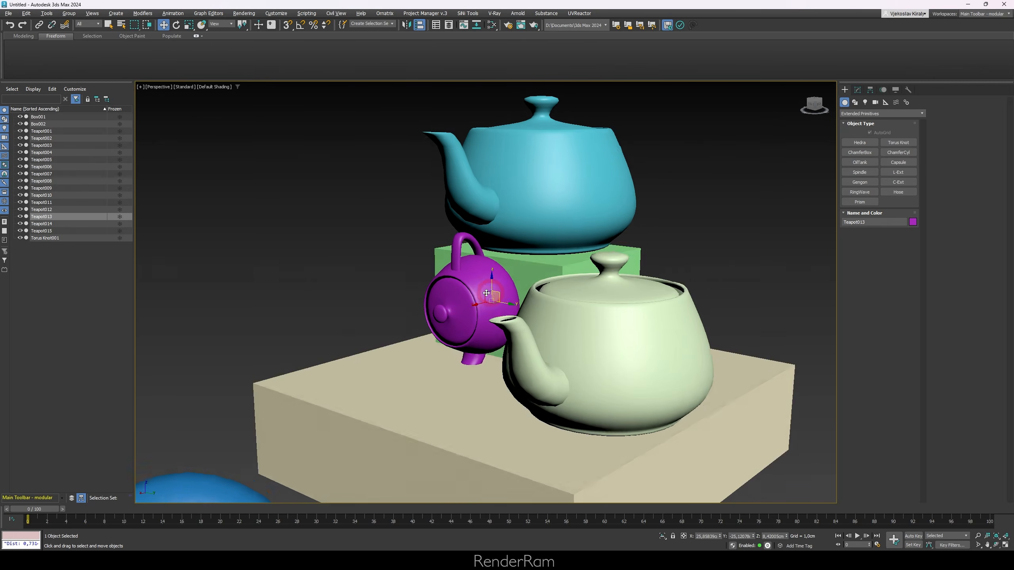
# Step: Inspect the pivots of the placed teapots, and center only the red teapot's pivot within its body
pyautogui.scroll(-5, 485, 274)
pyautogui.scroll(4, 517, 310)
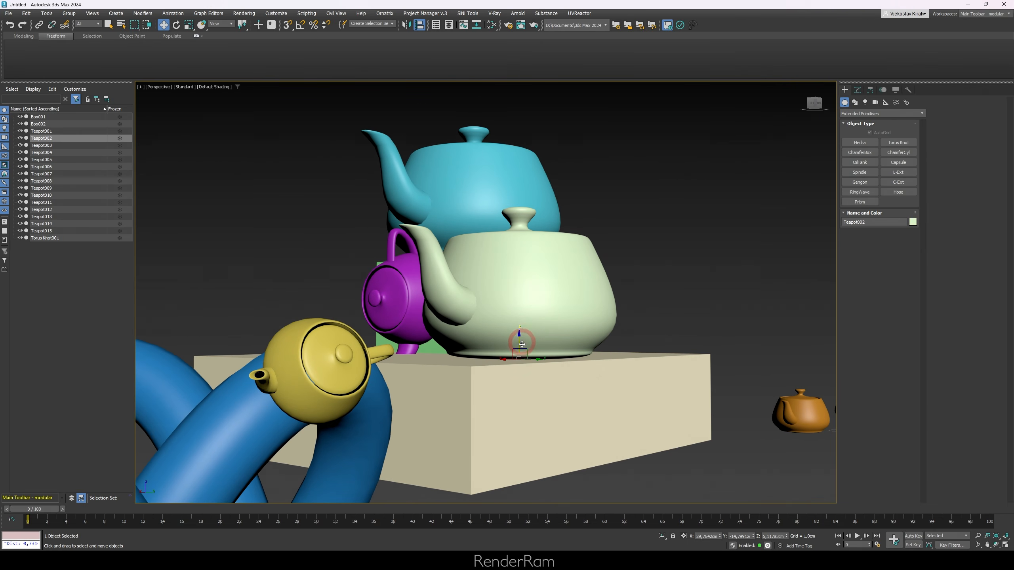
pyautogui.keyDown('alt'); pyautogui.moveTo(508, 361); pyautogui.dragTo(518, 347, button='middle'); pyautogui.keyUp('alt')
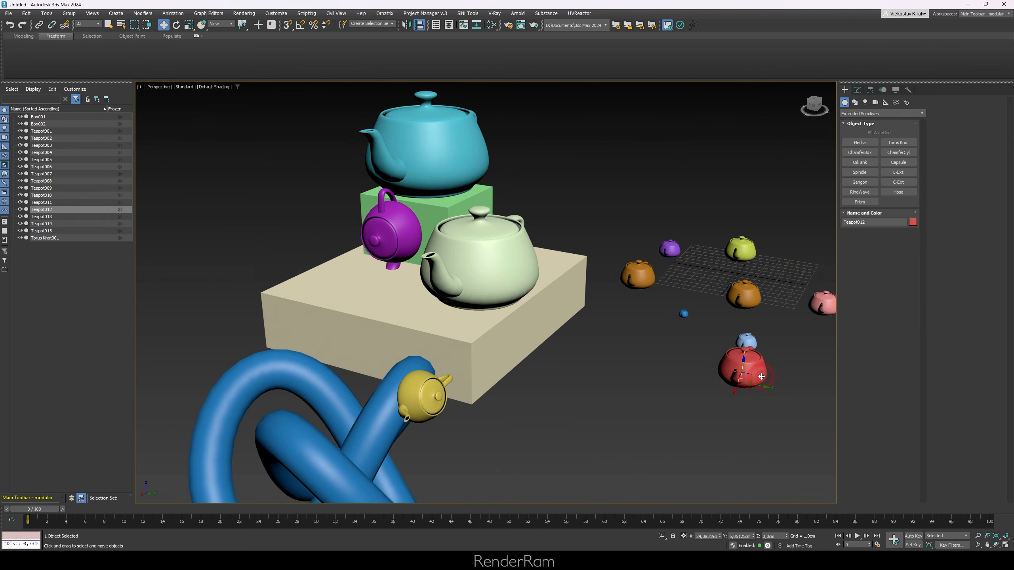
pyautogui.moveTo(762, 377); pyautogui.dragTo(547, 336, button='middle')
pyautogui.scroll(6, 618, 361)
pyautogui.scroll(-2, 563, 340)
pyautogui.click(870, 91)
pyautogui.click(876, 147)
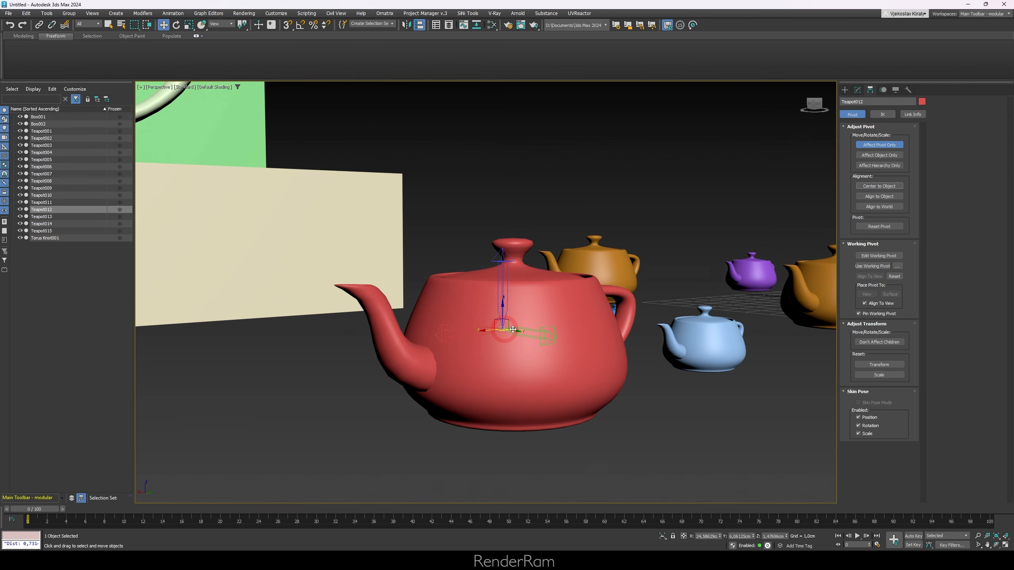
pyautogui.click(857, 91)
# Step: Place the red teapot against the beige box with Select and Place, and again on its upper face with Pillow Mode enabled
pyautogui.scroll(-5, 537, 318)
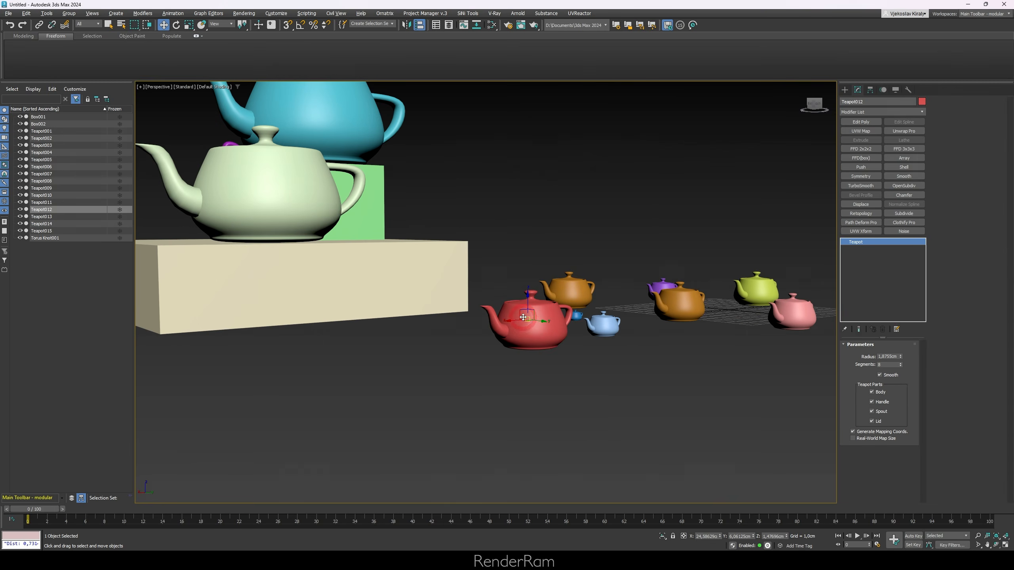
pyautogui.keyDown('alt'); pyautogui.moveTo(534, 318); pyautogui.dragTo(595, 322, button='middle'); pyautogui.keyUp('alt')
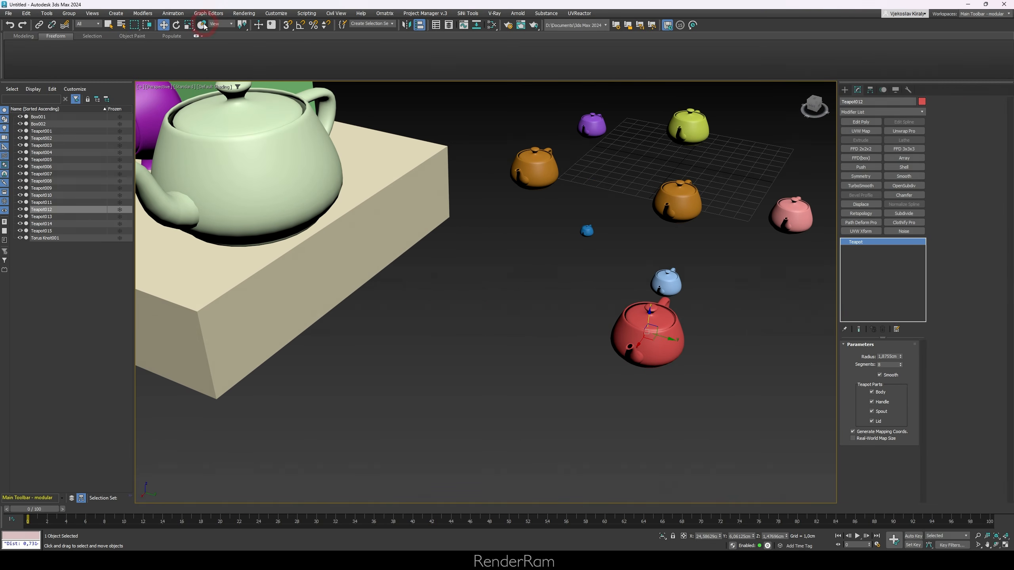
pyautogui.moveTo(627, 331); pyautogui.dragTo(398, 224)
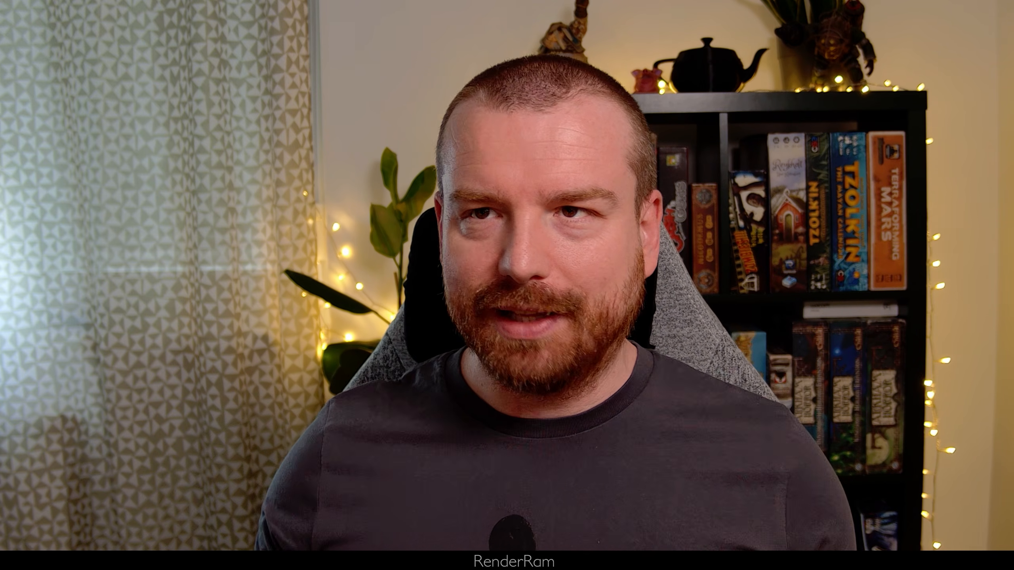
pyautogui.click(202, 25)
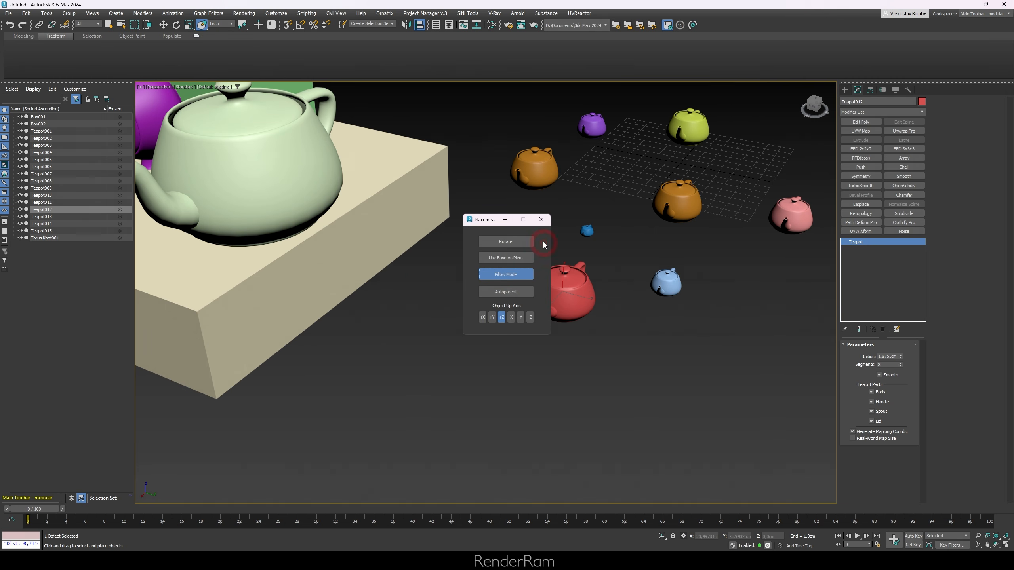
pyautogui.moveTo(571, 301); pyautogui.dragTo(483, 273)
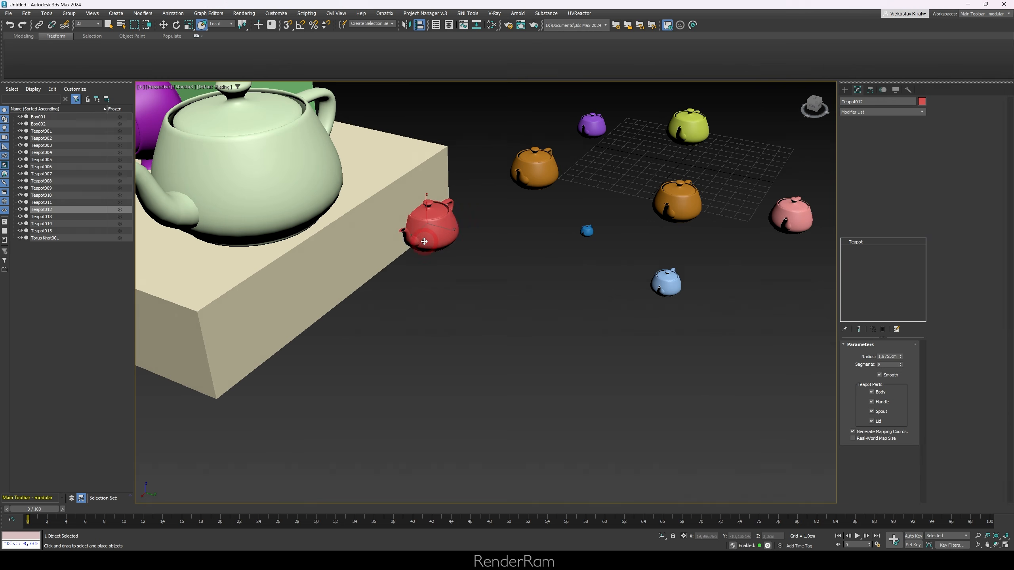
pyautogui.moveTo(423, 242); pyautogui.dragTo(392, 175)
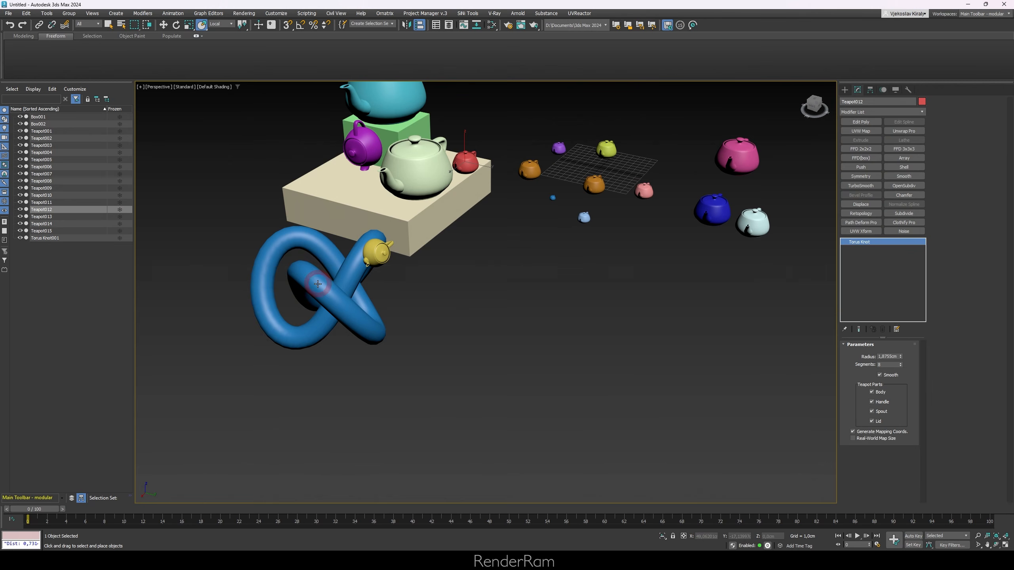
# Step: Reduce the torus knot's base curve radius to about 1.74 cm and its cross section radius to about 0.43 cm
pyautogui.click(333, 272)
pyautogui.keyDown('alt'); pyautogui.moveTo(333, 272); pyautogui.dragTo(350, 263, button='middle'); pyautogui.keyUp('alt')
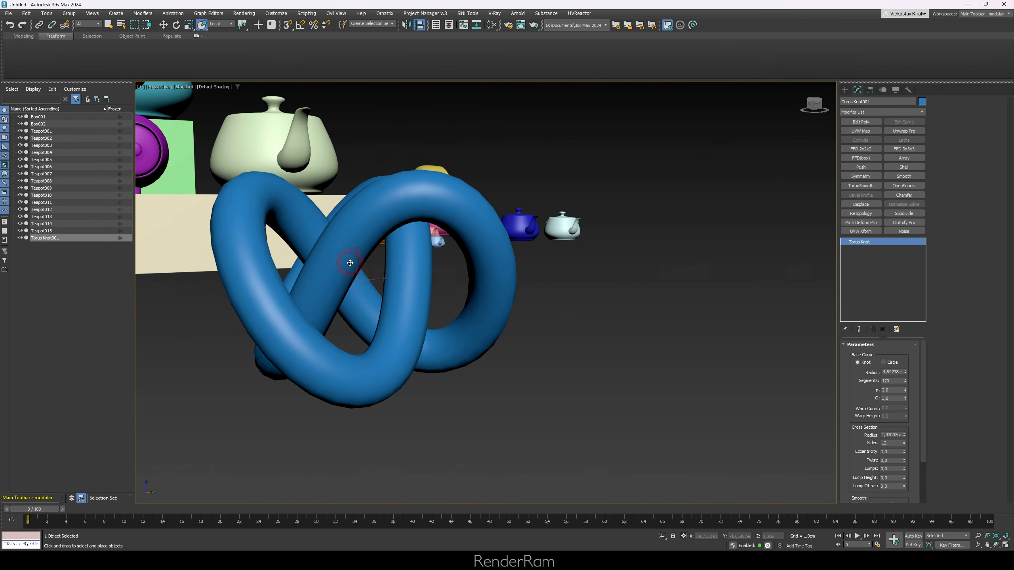
pyautogui.keyDown('alt'); pyautogui.moveTo(419, 276); pyautogui.dragTo(312, 400, button='middle'); pyautogui.keyUp('alt')
pyautogui.scroll(-3, 375, 319)
pyautogui.moveTo(905, 372); pyautogui.dragTo(903, 359)
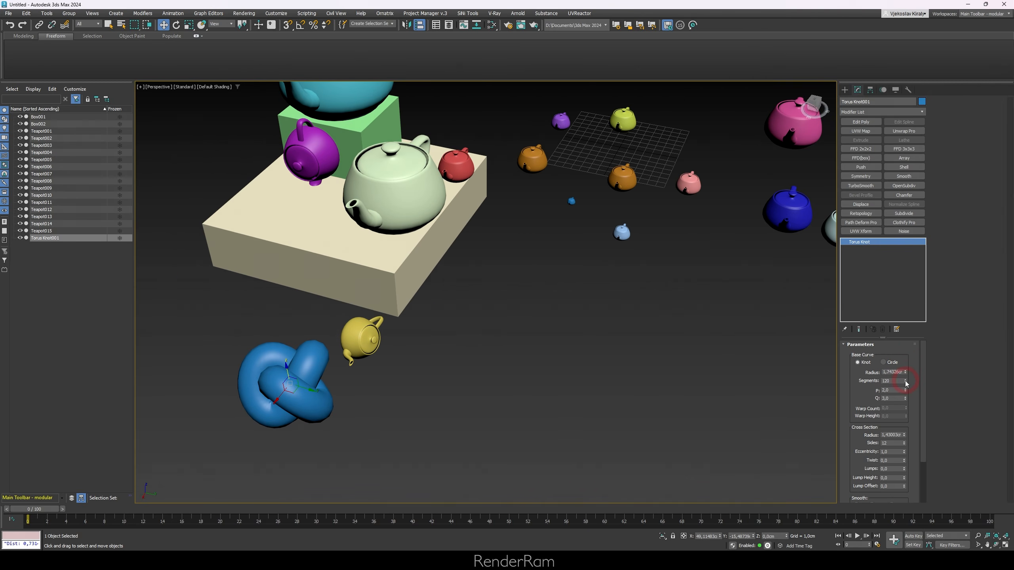
pyautogui.moveTo(905, 435); pyautogui.dragTo(905, 427)
# Step: Place the smaller torus knot on the upper face of the beige box with Select and Place and inspect its contact
pyautogui.moveTo(278, 259); pyautogui.dragTo(295, 190, button='middle')
pyautogui.click(203, 26)
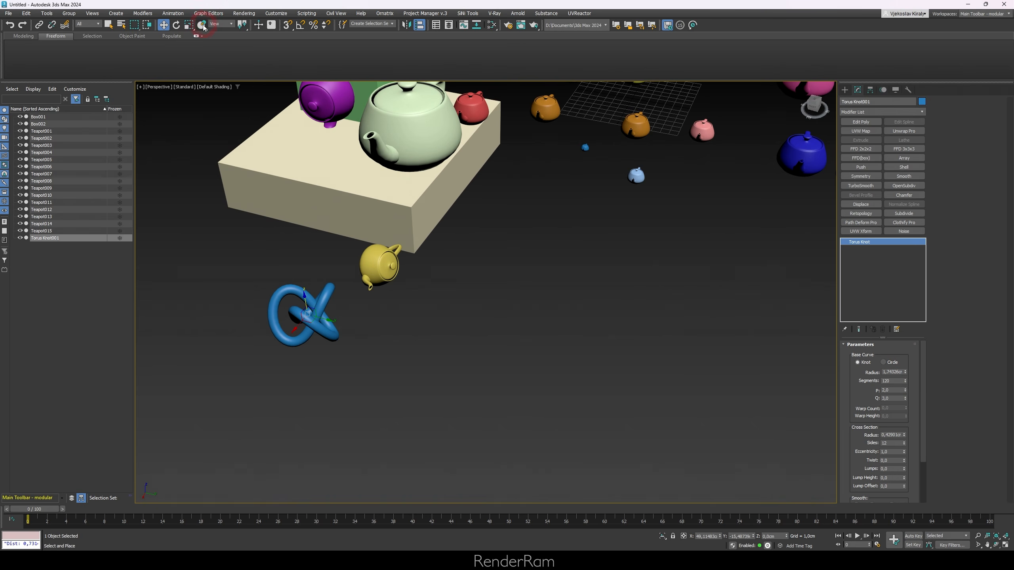
pyautogui.moveTo(305, 317); pyautogui.dragTo(313, 184)
pyautogui.scroll(5, 326, 160)
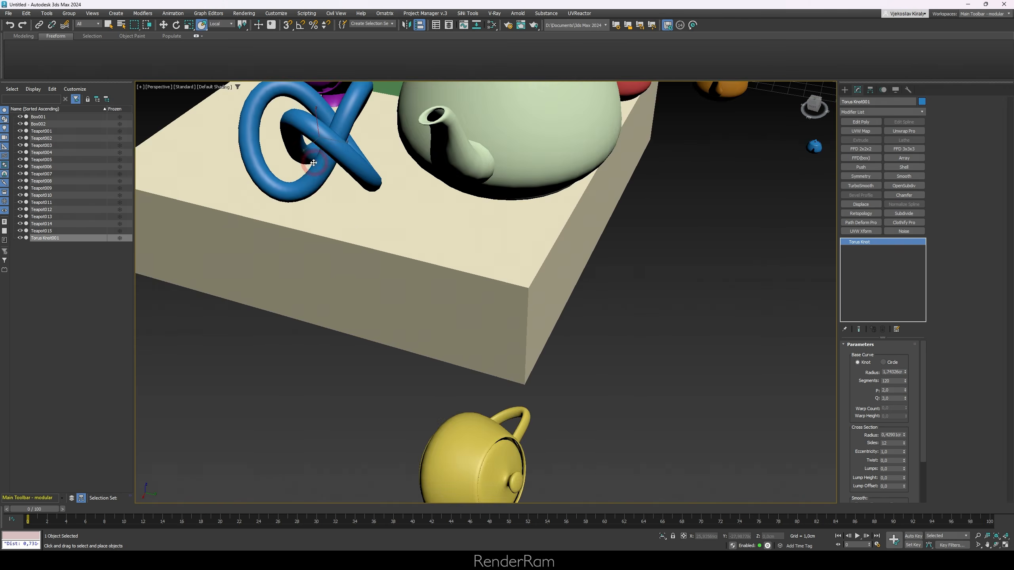
pyautogui.keyDown('alt'); pyautogui.moveTo(323, 160); pyautogui.dragTo(207, 54, button='middle'); pyautogui.keyUp('alt')
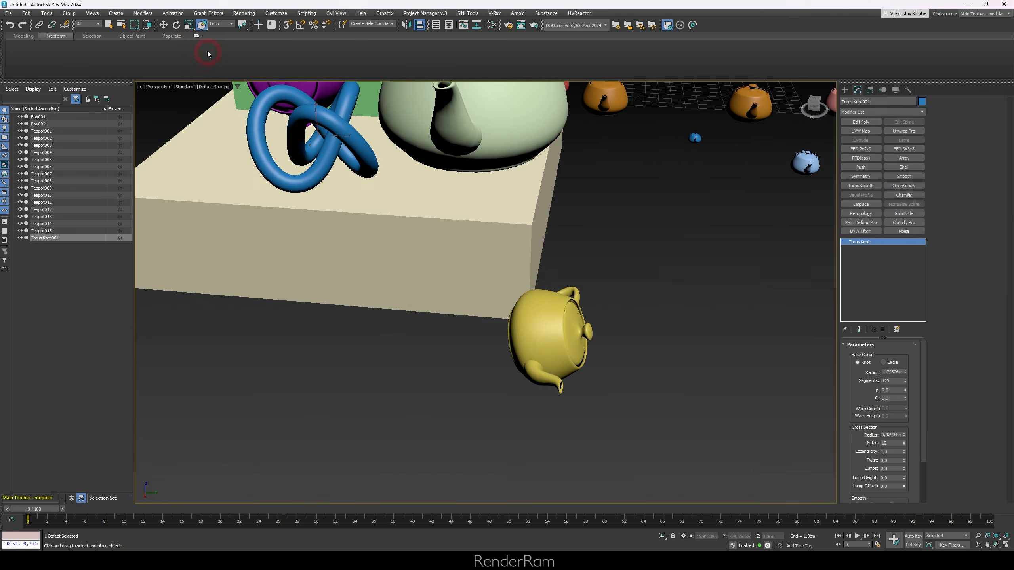
# Step: Review Pillow Mode in the Placement Settings and place the torus knot onto the beige box's front face
pyautogui.rightClick(202, 26)
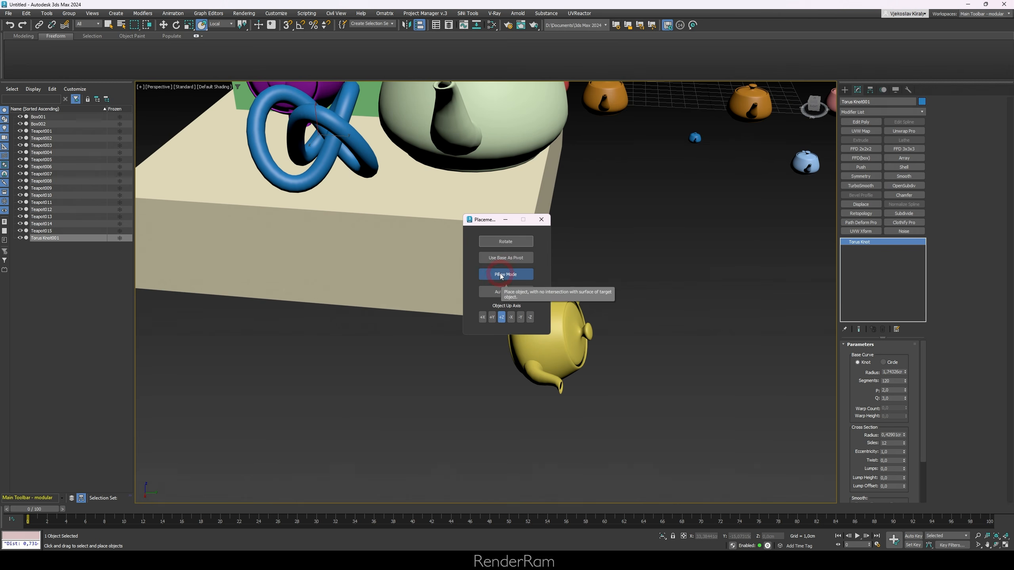
pyautogui.click(542, 219)
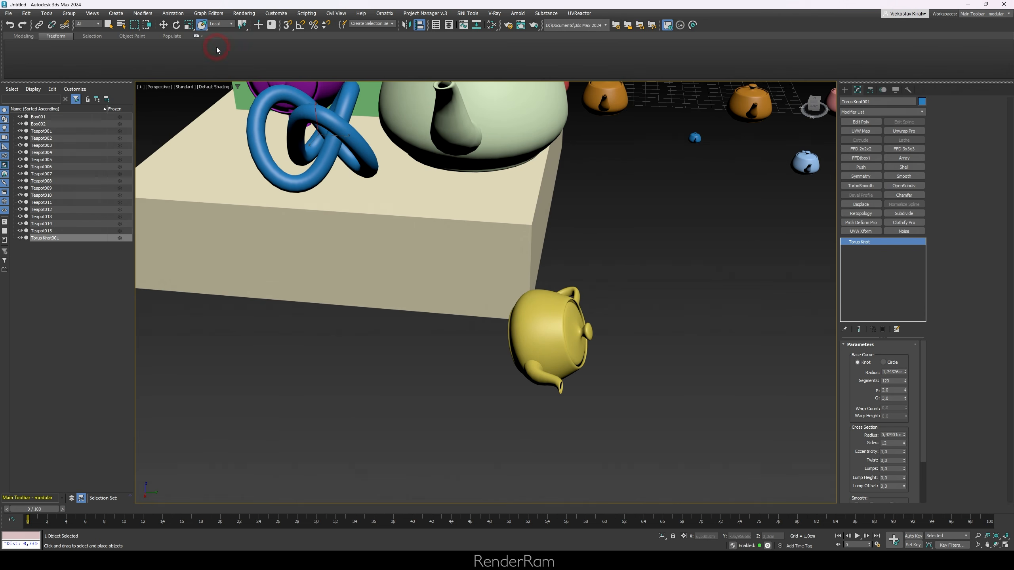
pyautogui.moveTo(318, 169); pyautogui.dragTo(327, 215)
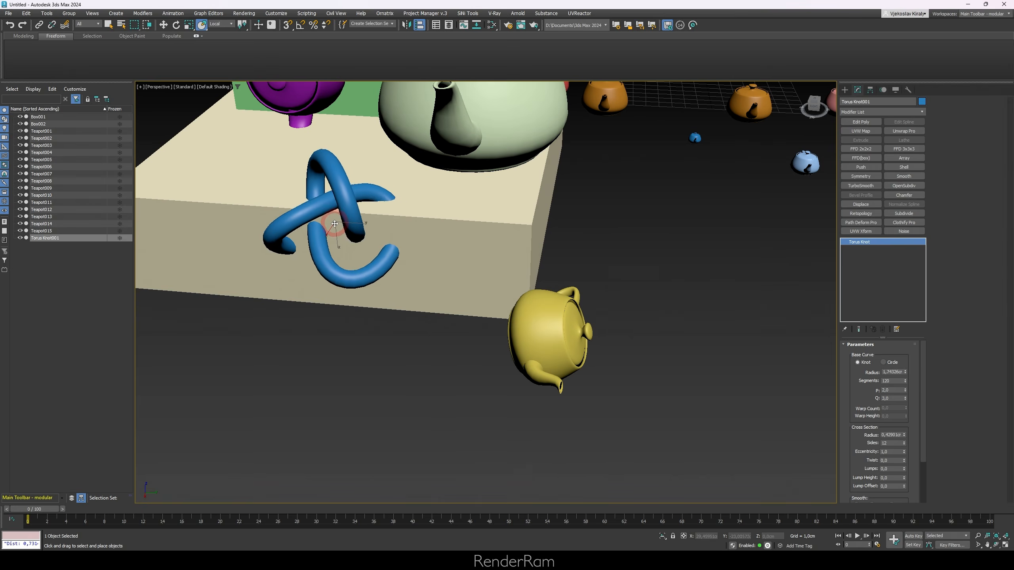